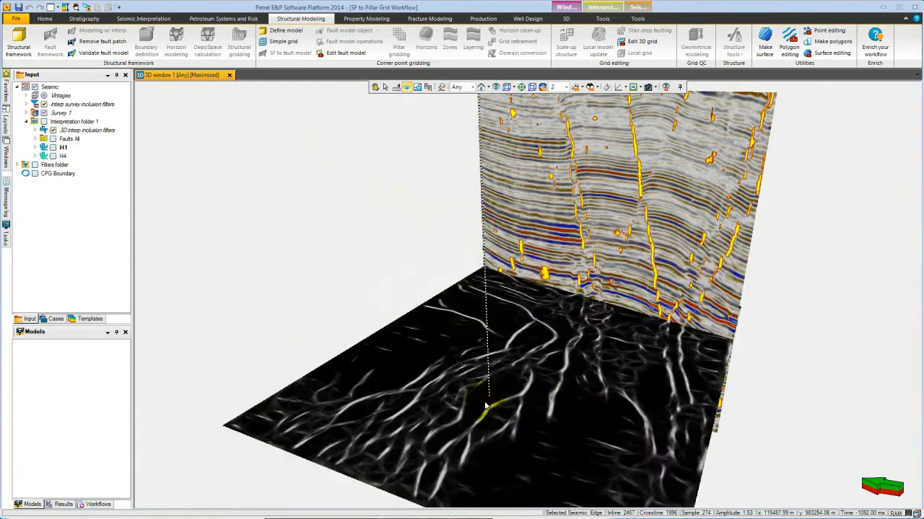
# Display the Faults All interpretation and horizons H1 and H4 in the 3D window.
pyautogui.click(52, 139)
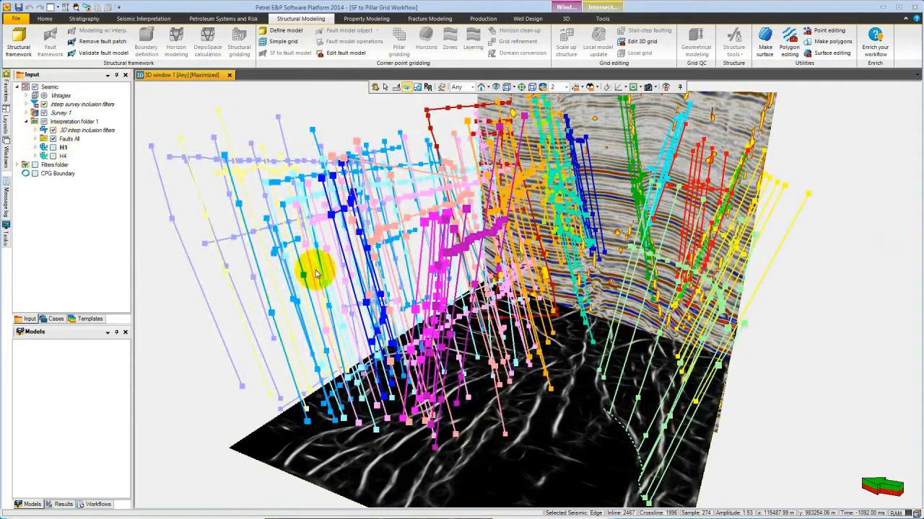
pyautogui.click(52, 147)
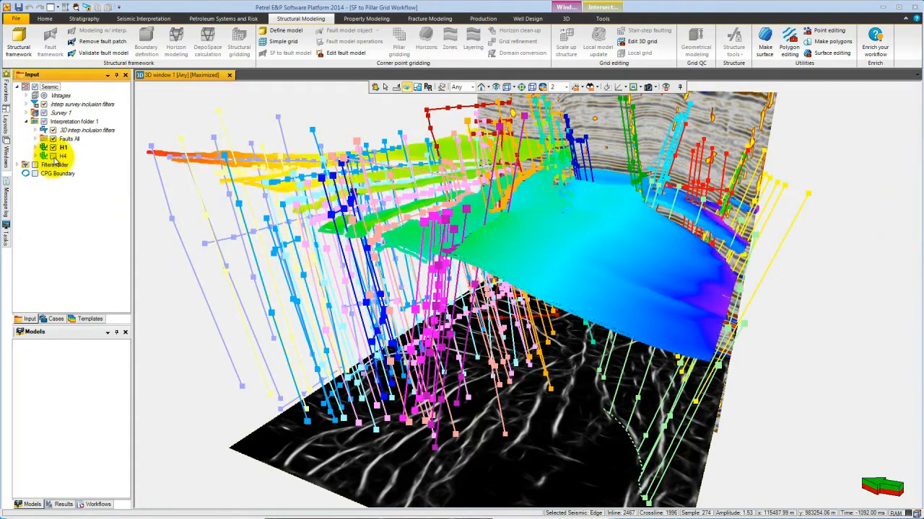
pyautogui.click(52, 156)
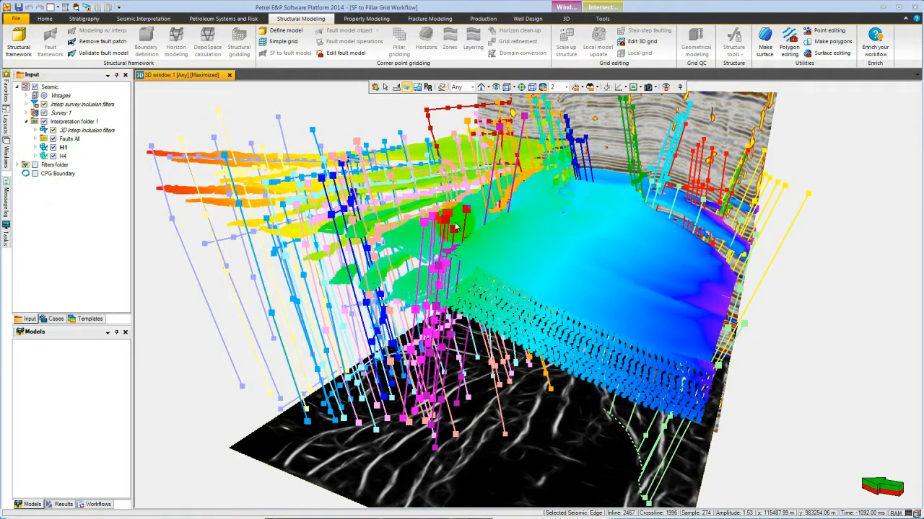
# Create a new structural framework model, keeping the default name.
pyautogui.click(22, 46)
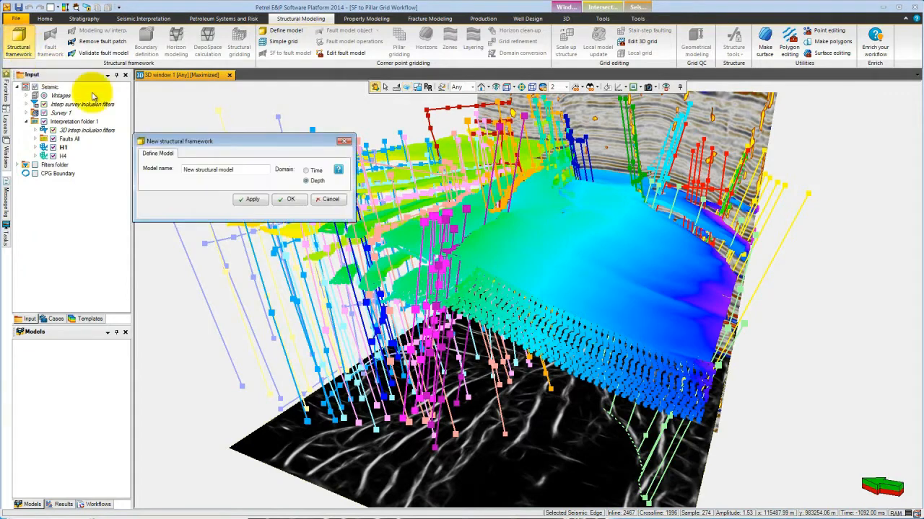
pyautogui.click(290, 199)
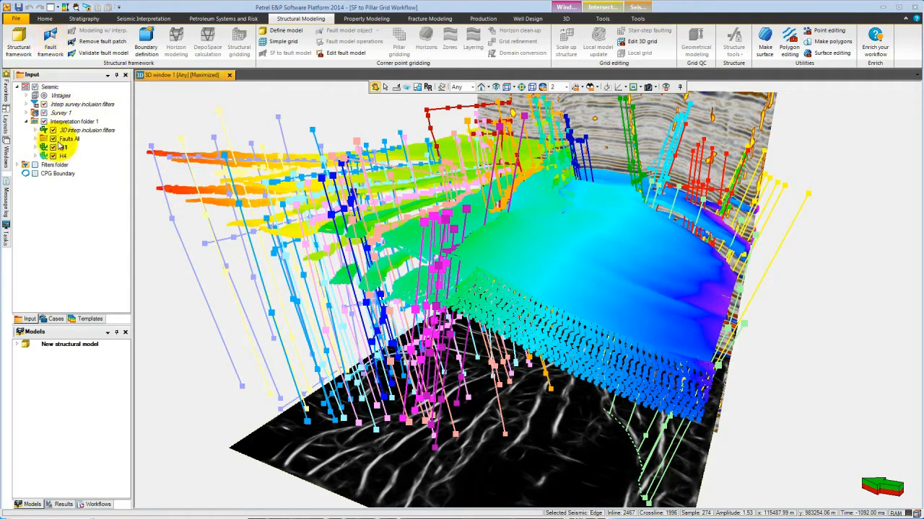
# Build a fault framework from the Faults All interpretation folder.
pyautogui.click(72, 139)
pyautogui.rightClick(75, 139)
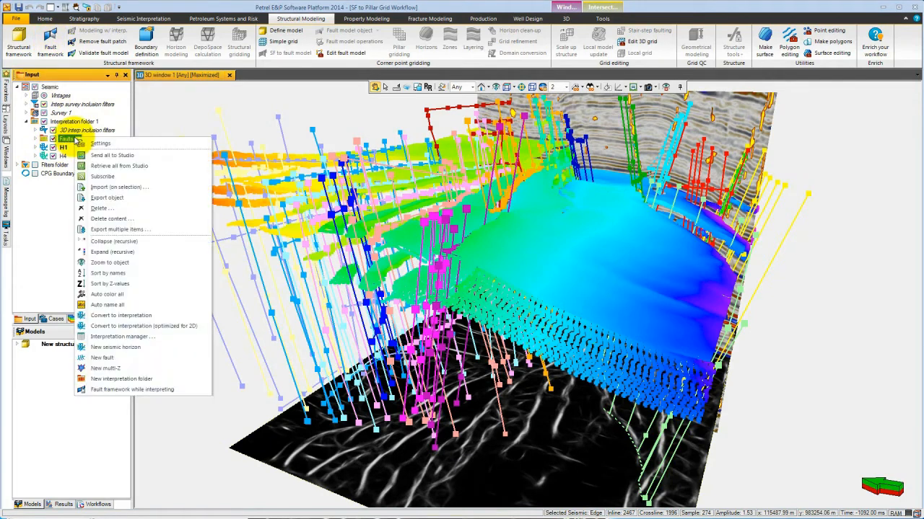
pyautogui.click(123, 389)
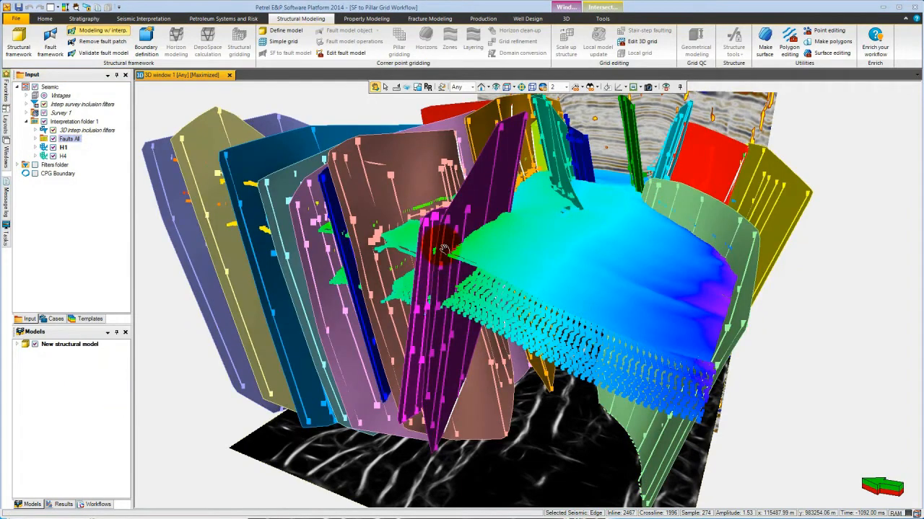
# Hide horizons H1 and H4 and inspect the modeled fault surfaces from several angles.
pyautogui.moveTo(489, 196); pyautogui.dragTo(518, 230)
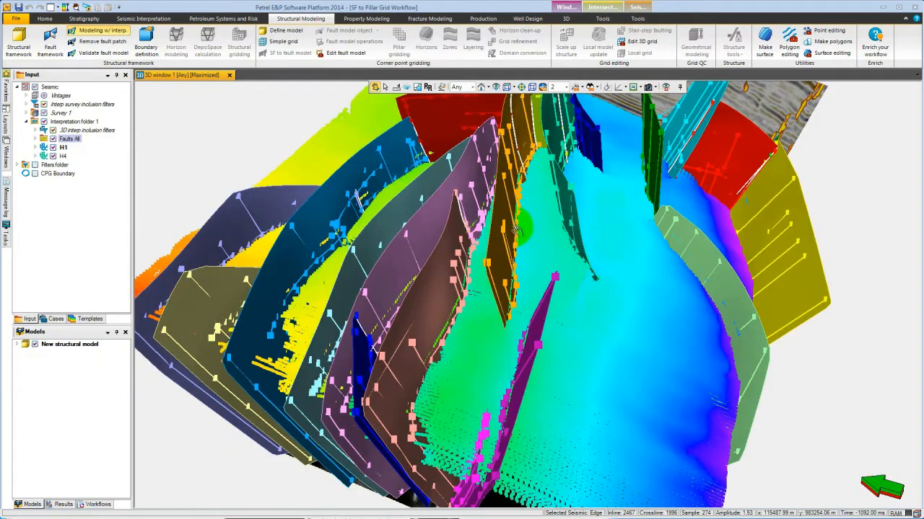
pyautogui.click(53, 147)
pyautogui.click(53, 156)
pyautogui.moveTo(547, 409); pyautogui.dragTo(498, 302)
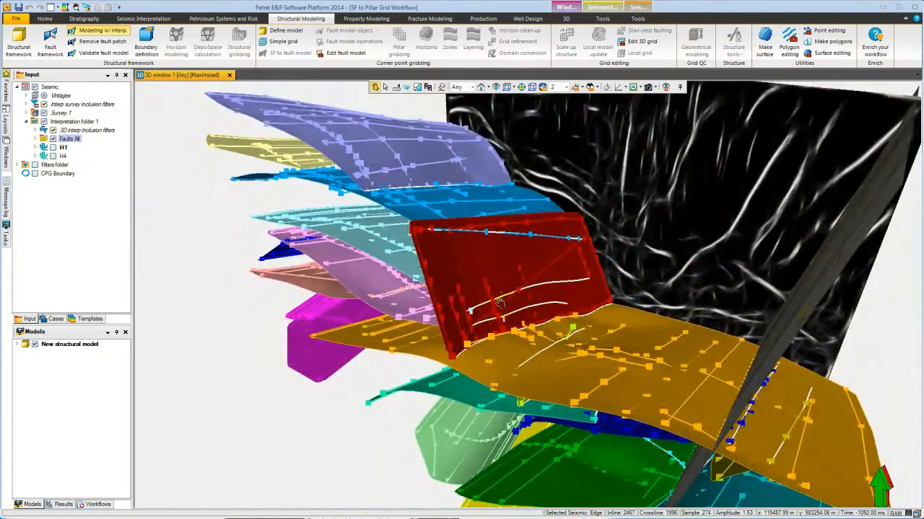
pyautogui.moveTo(456, 334); pyautogui.dragTo(459, 283)
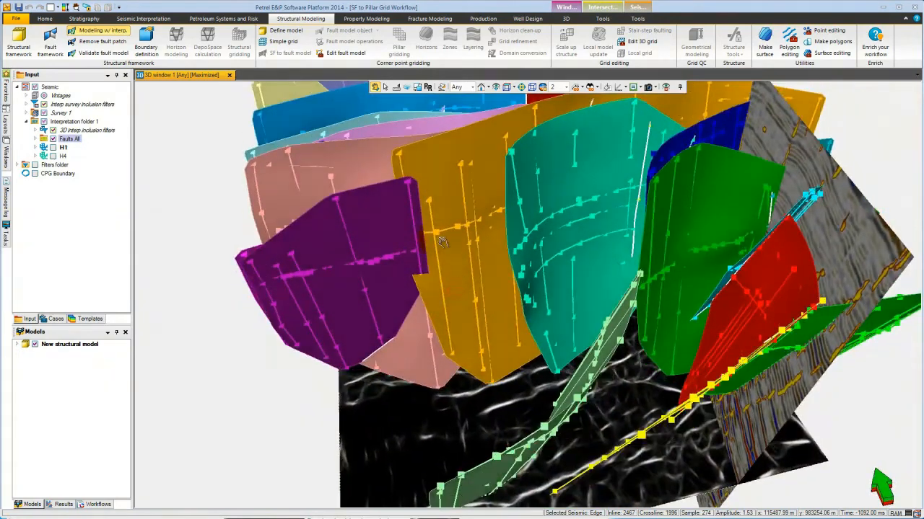
# Validate the fault model and auto-resolve the inconsistent fault truncations, then close the QC manager.
pyautogui.rightClick(443, 202)
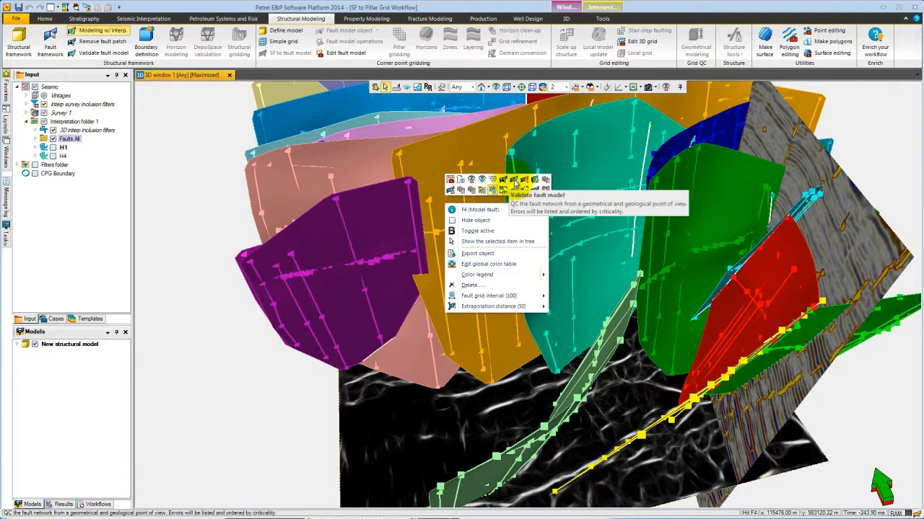
pyautogui.click(514, 181)
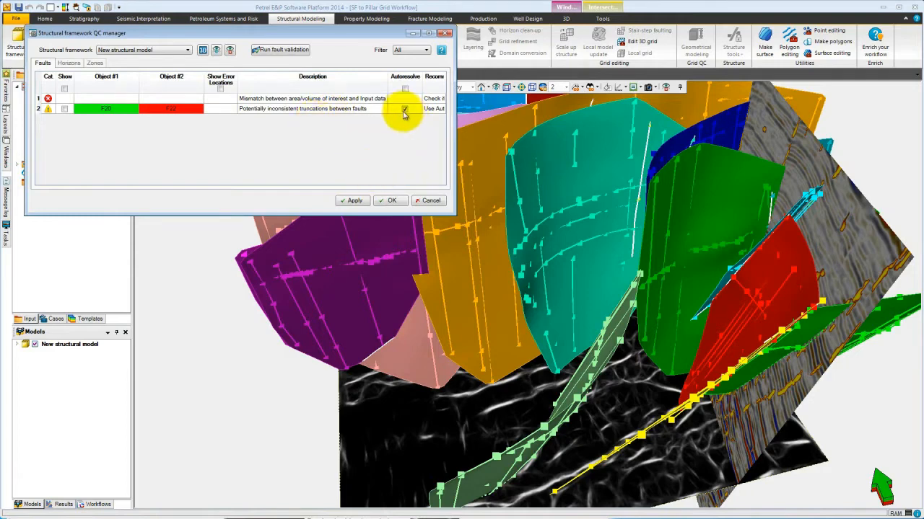
pyautogui.click(391, 200)
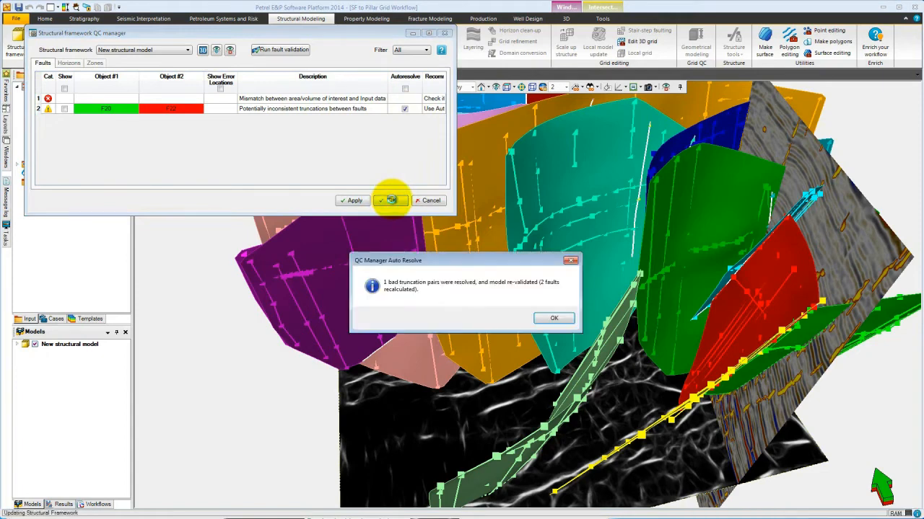
pyautogui.click(553, 319)
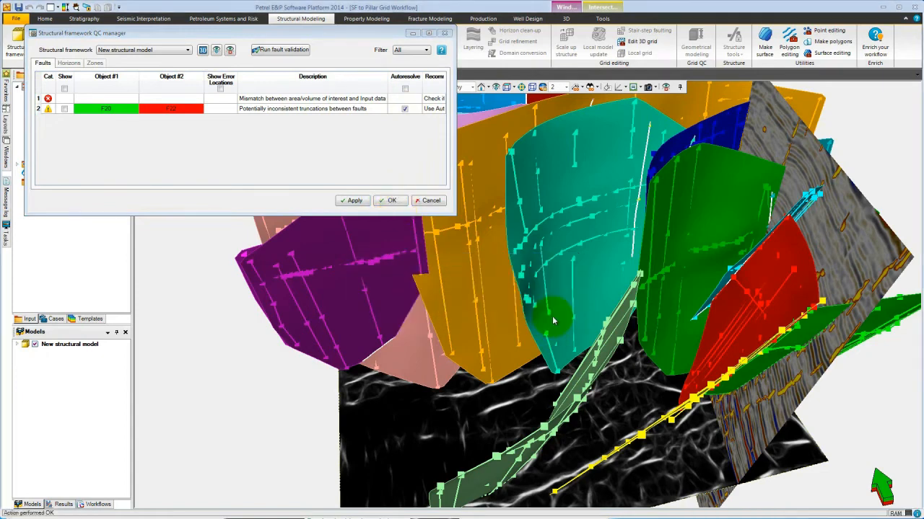
pyautogui.click(427, 201)
pyautogui.click(46, 212)
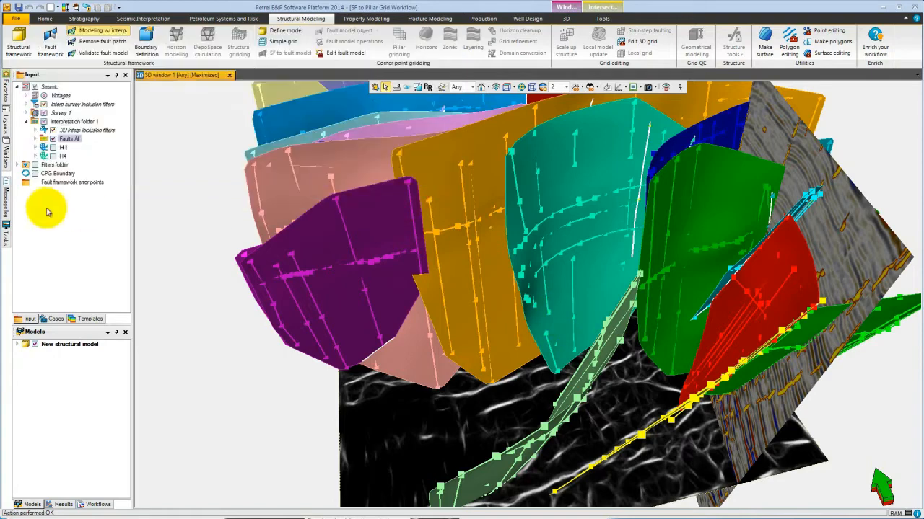
pyautogui.click(6, 207)
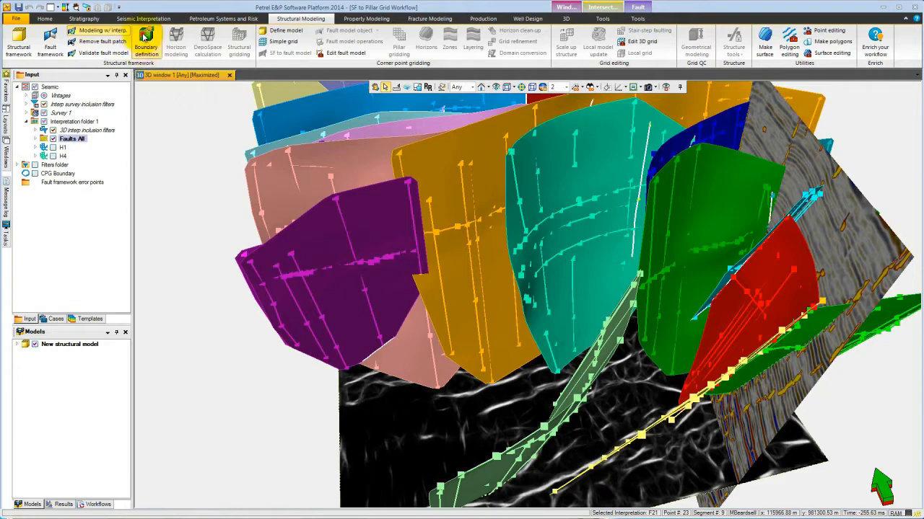
# Open Boundary definition and take the geometry from the Amplitude seismic volume.
pyautogui.click(145, 40)
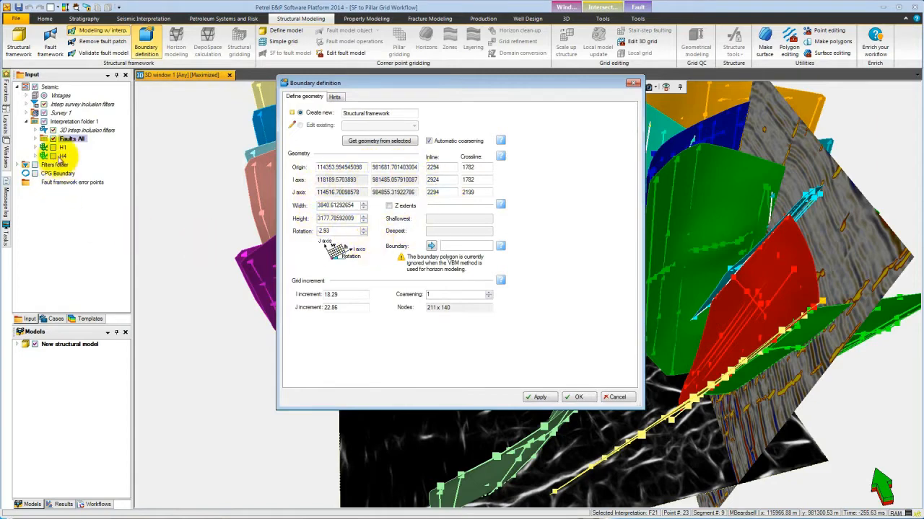
pyautogui.click(27, 112)
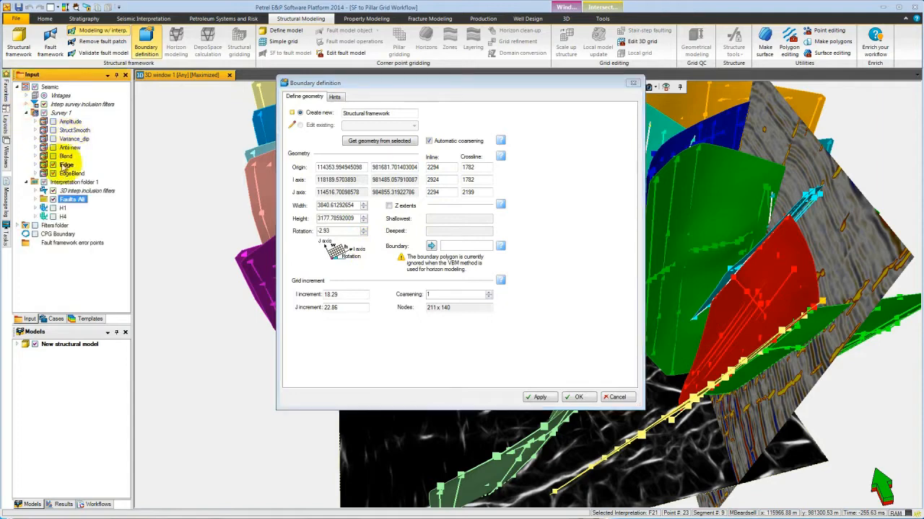
pyautogui.click(72, 122)
pyautogui.click(381, 141)
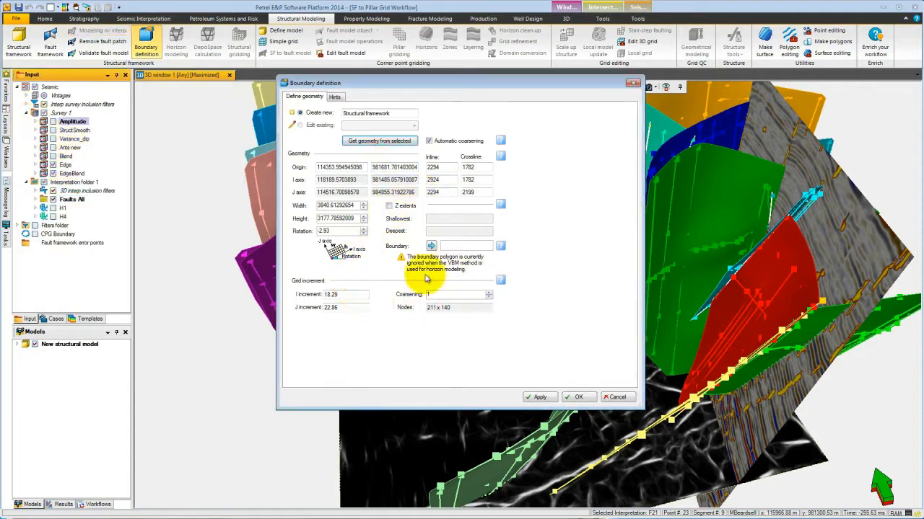
# Set the boundary's I and J grid increments to 40 and confirm the boundary definition.
pyautogui.click(342, 297)
pyautogui.click(341, 295)
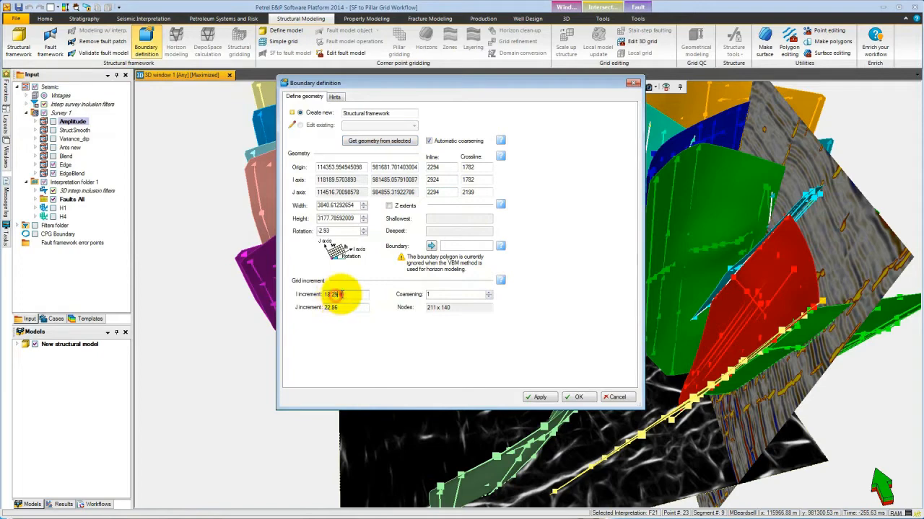
pyautogui.write('40')
pyautogui.press('Tab')
pyautogui.write('4')
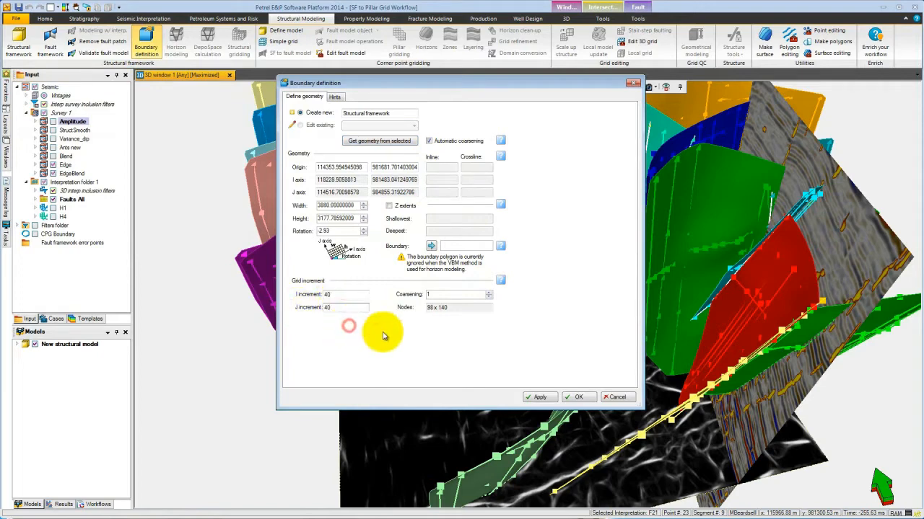
pyautogui.click(361, 296)
pyautogui.click(578, 397)
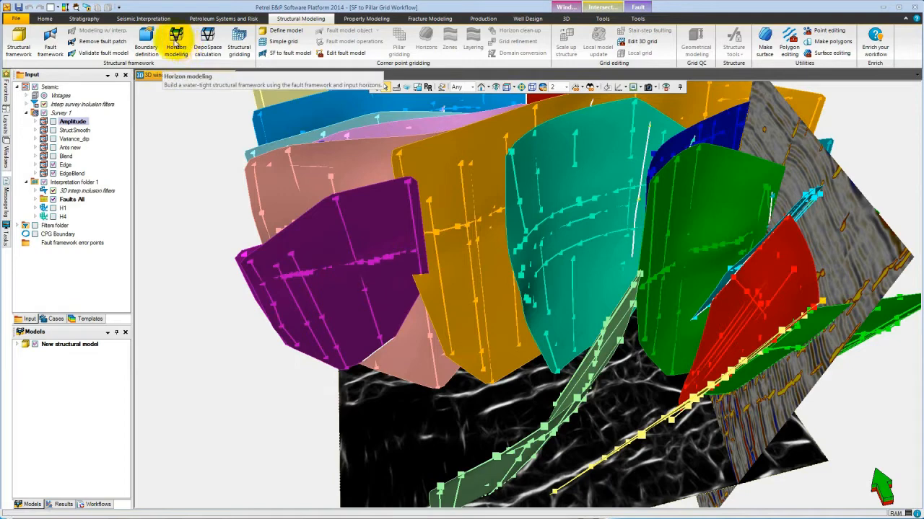
# Model horizons H1 and H4 in the structural framework using volume based horizon modeling.
pyautogui.click(180, 45)
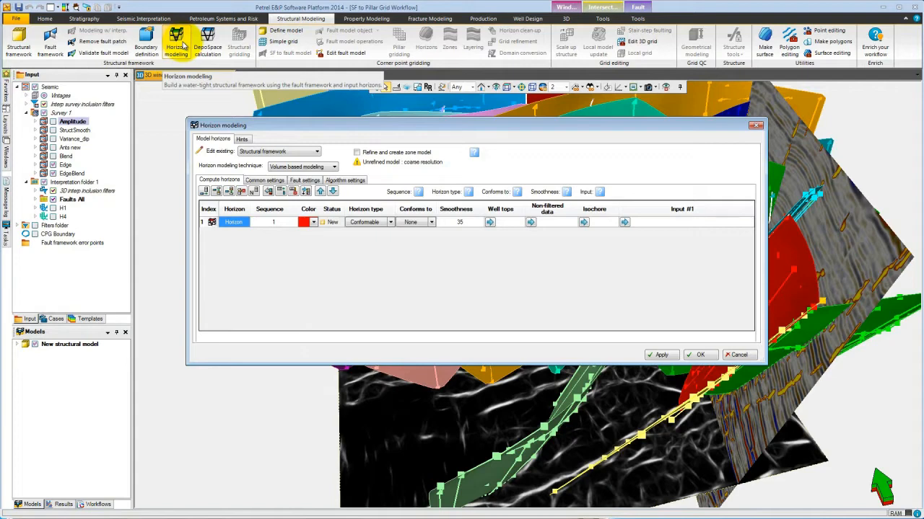
pyautogui.click(736, 354)
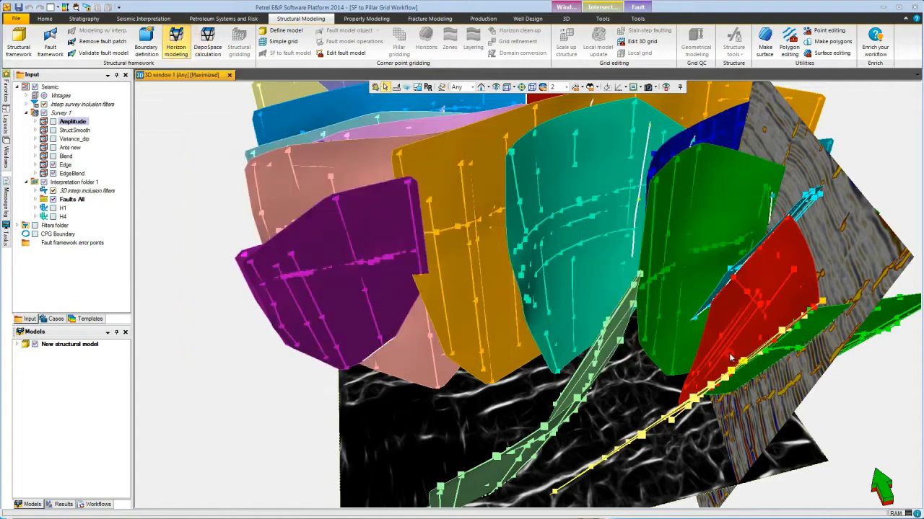
pyautogui.rightClick(563, 177)
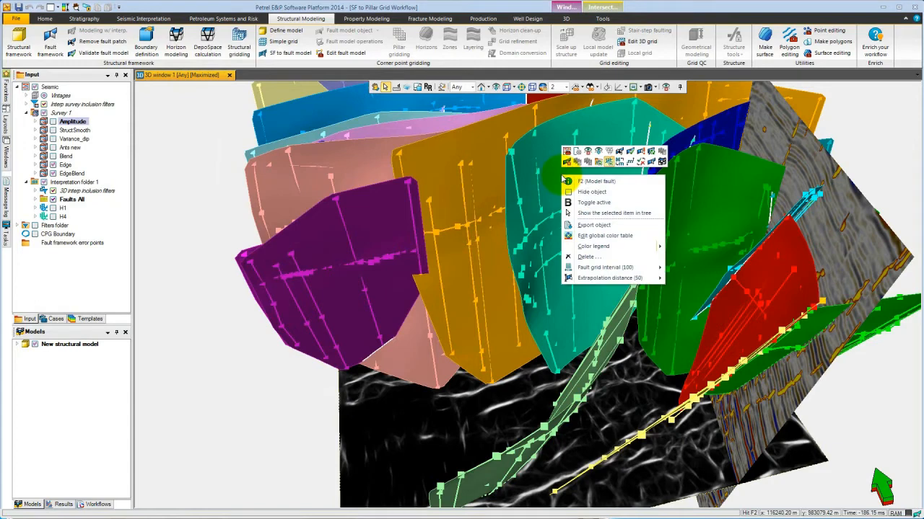
pyautogui.click(661, 164)
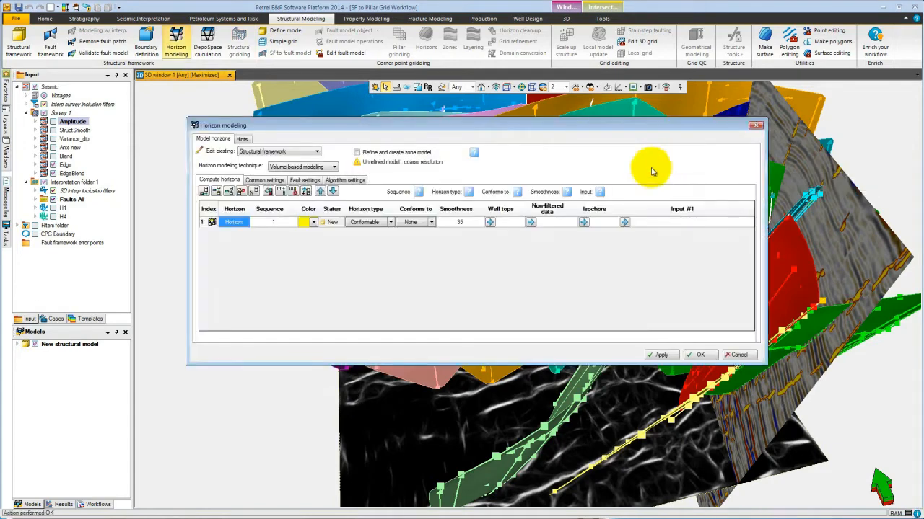
pyautogui.click(64, 208)
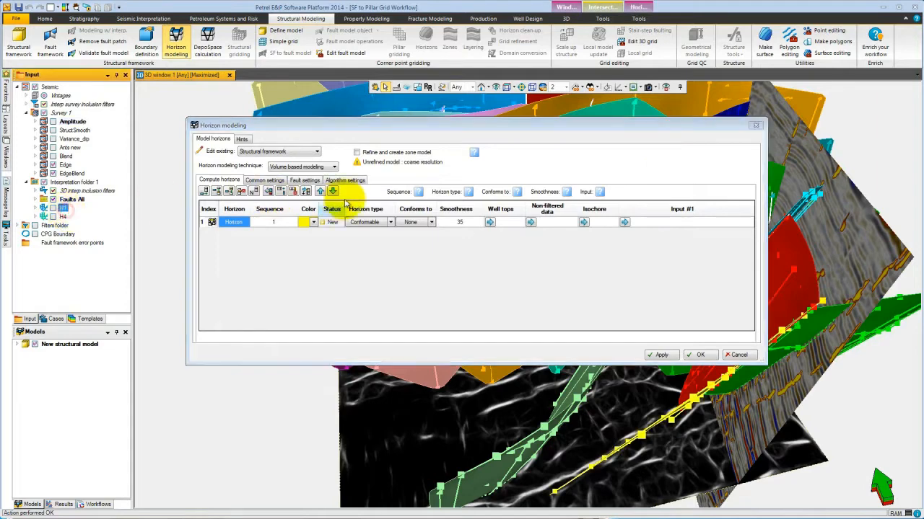
pyautogui.click(307, 192)
pyautogui.click(624, 222)
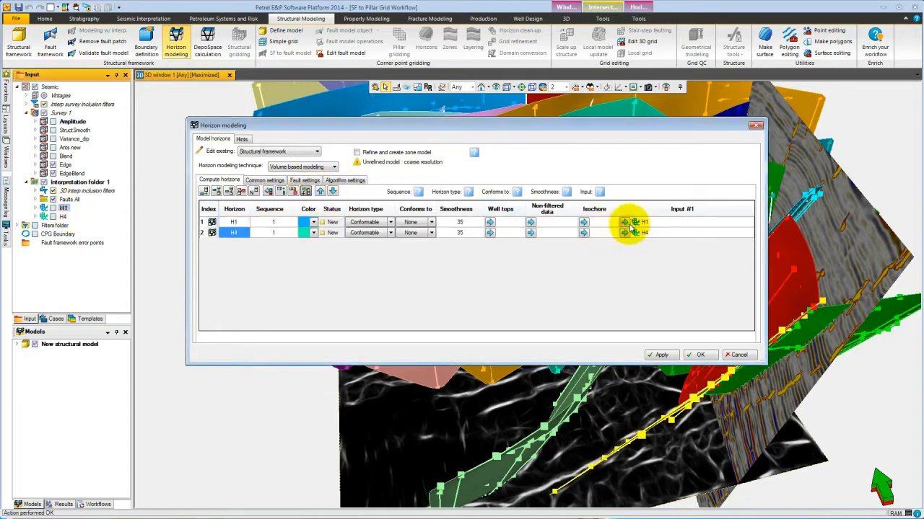
pyautogui.click(351, 181)
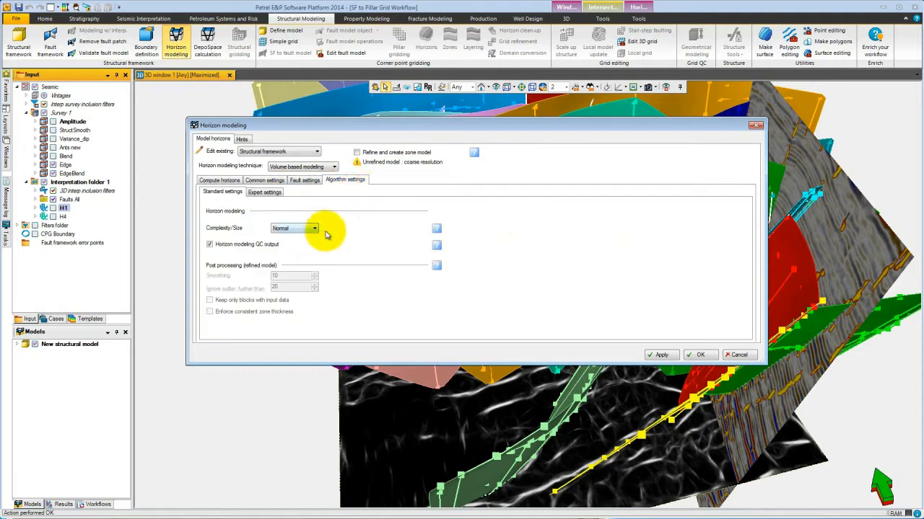
pyautogui.click(700, 355)
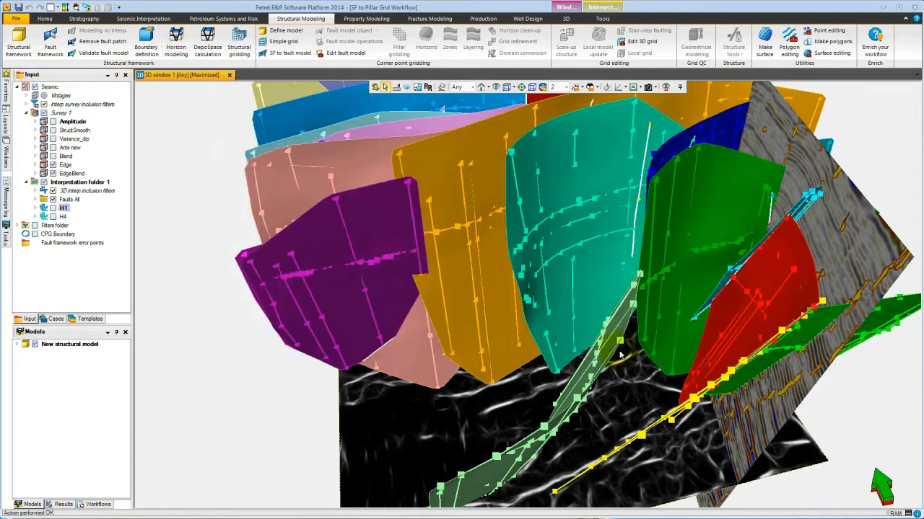
# Clear the 3D window and display the modeled H1 horizon from the structural framework.
pyautogui.click(18, 344)
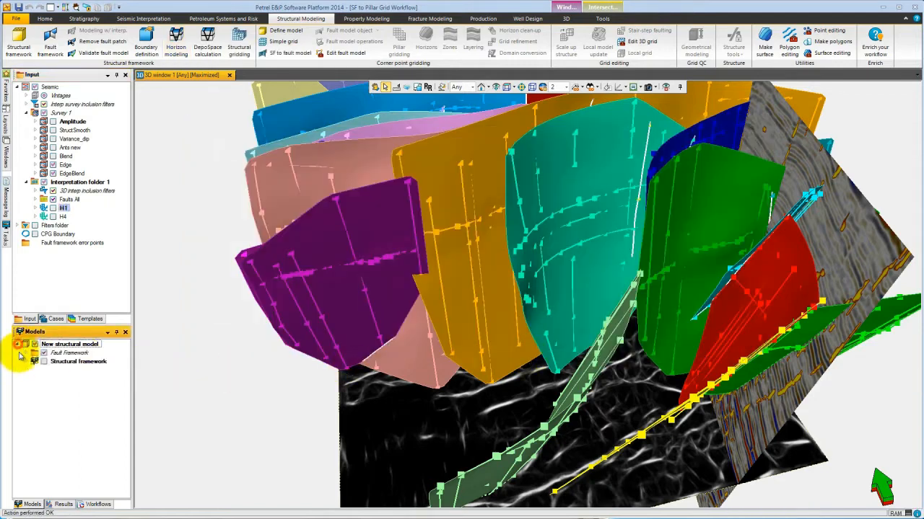
pyautogui.click(26, 361)
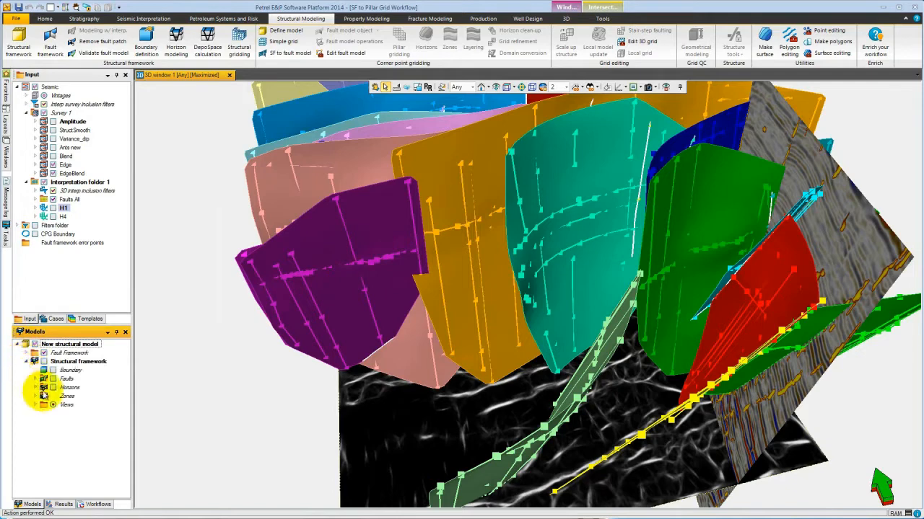
pyautogui.click(35, 388)
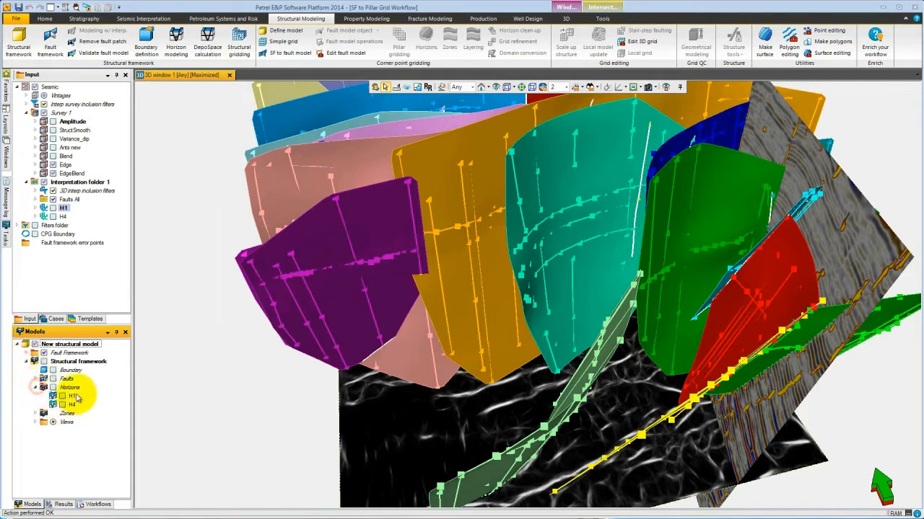
pyautogui.click(665, 87)
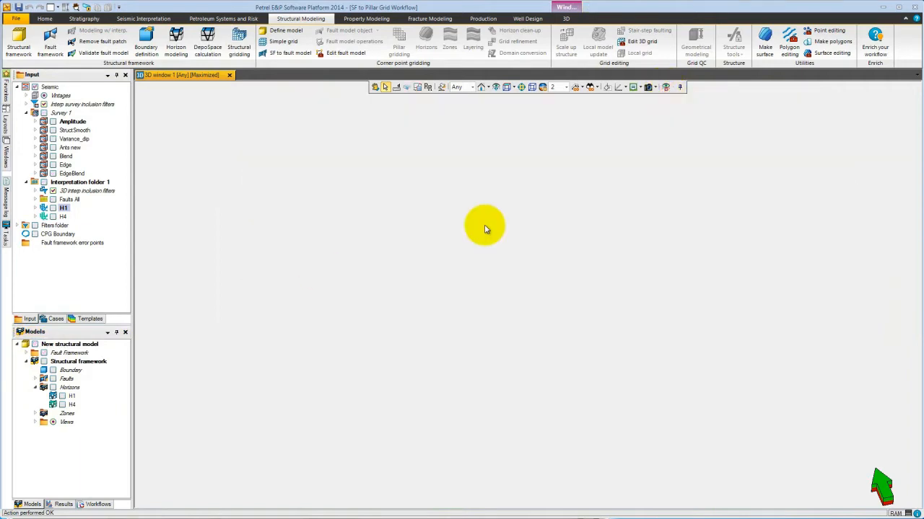
pyautogui.click(62, 396)
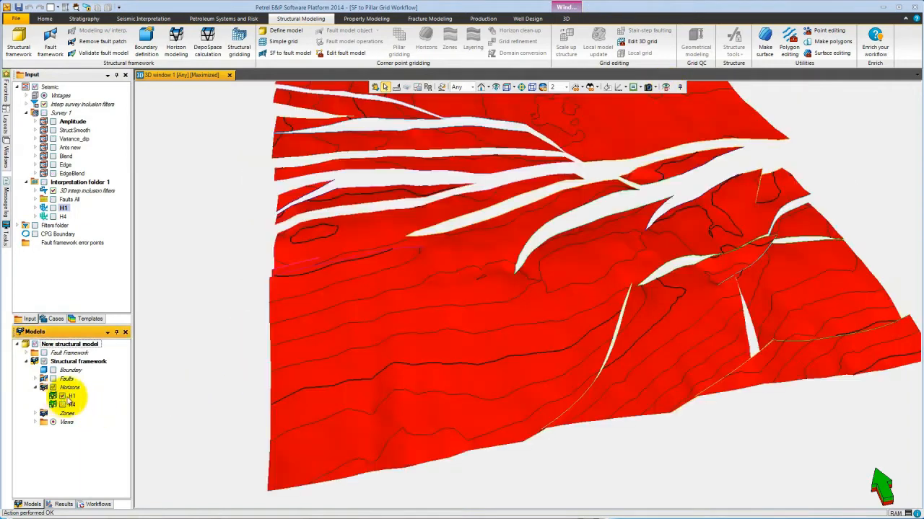
# Color the H1 horizon by depth using its color table.
pyautogui.rightClick(435, 299)
pyautogui.click(465, 286)
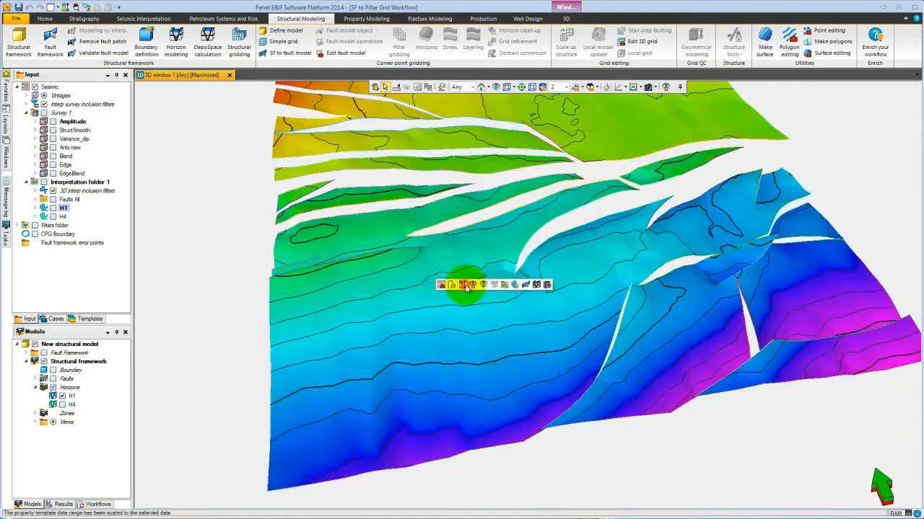
pyautogui.moveTo(439, 222); pyautogui.dragTo(438, 262)
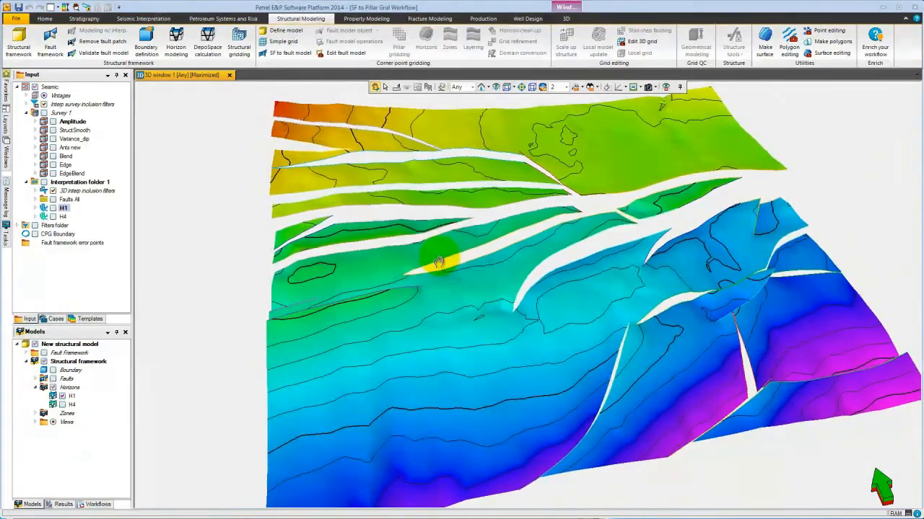
# Hide the H1 horizon and display the H4 horizon instead.
pyautogui.click(62, 396)
pyautogui.click(62, 405)
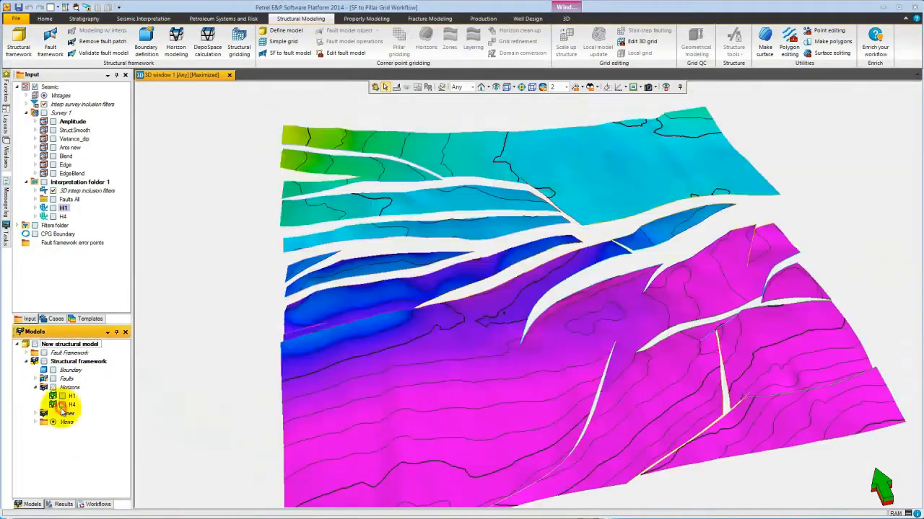
pyautogui.moveTo(474, 302); pyautogui.dragTo(453, 302, button='middle')
pyautogui.scroll(3, 447, 298)
# Rerun Horizon modeling on H1 and H4 with zone model refinement enabled.
pyautogui.rightClick(593, 177)
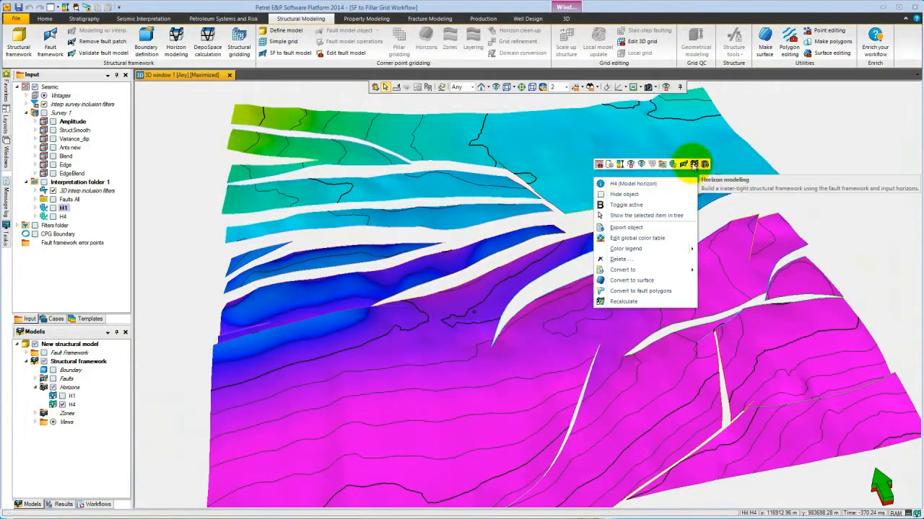
pyautogui.click(693, 166)
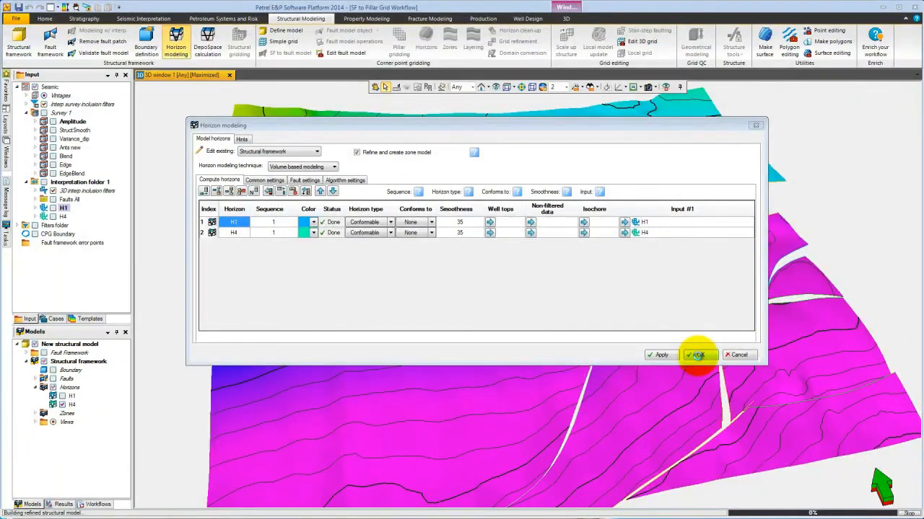
pyautogui.click(697, 355)
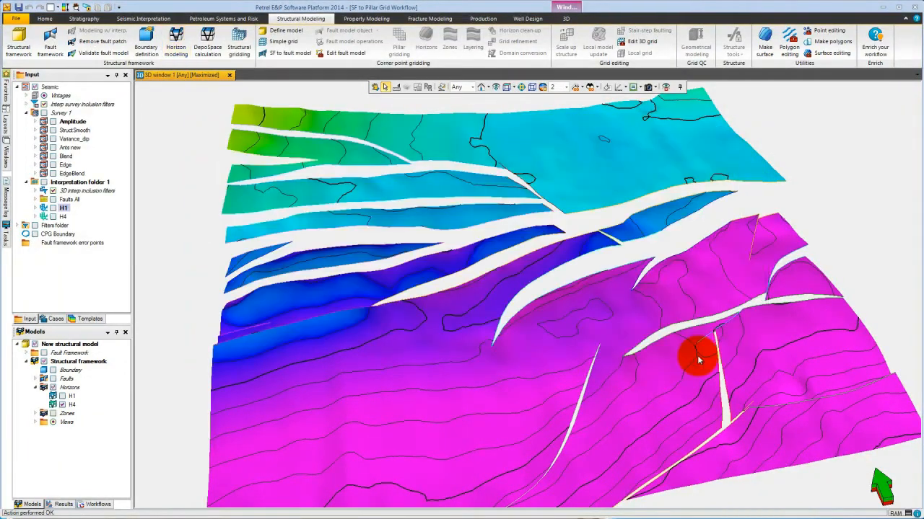
# Display the H1-H4 zone together with the H1 horizon from the structural framework.
pyautogui.click(34, 413)
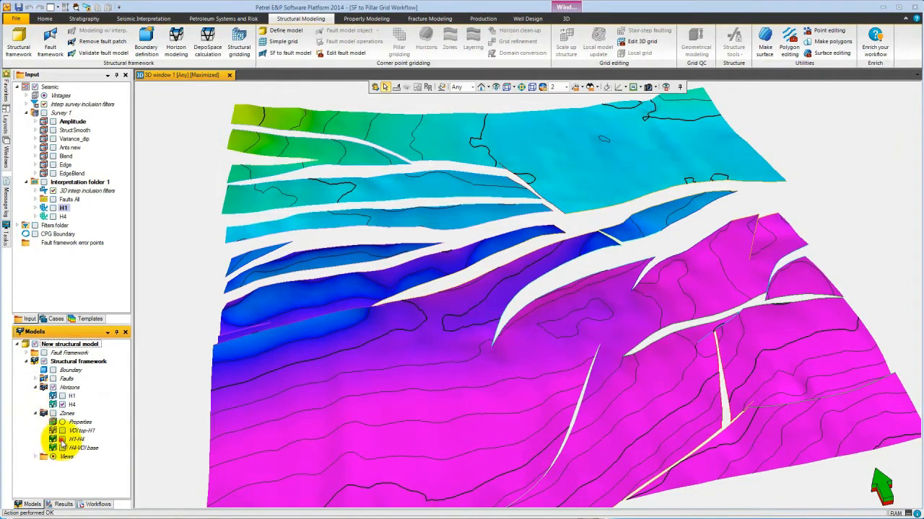
pyautogui.click(62, 439)
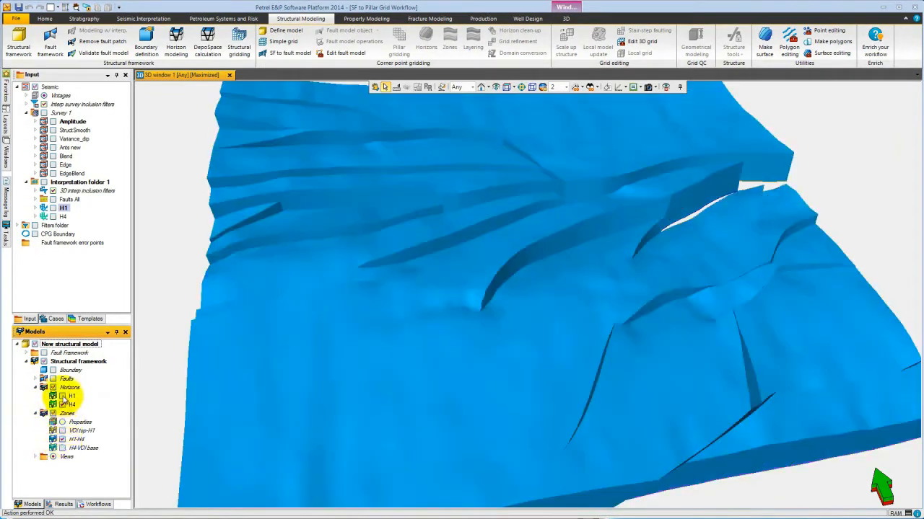
pyautogui.click(62, 396)
pyautogui.click(392, 380)
pyautogui.moveTo(389, 381); pyautogui.dragTo(529, 385)
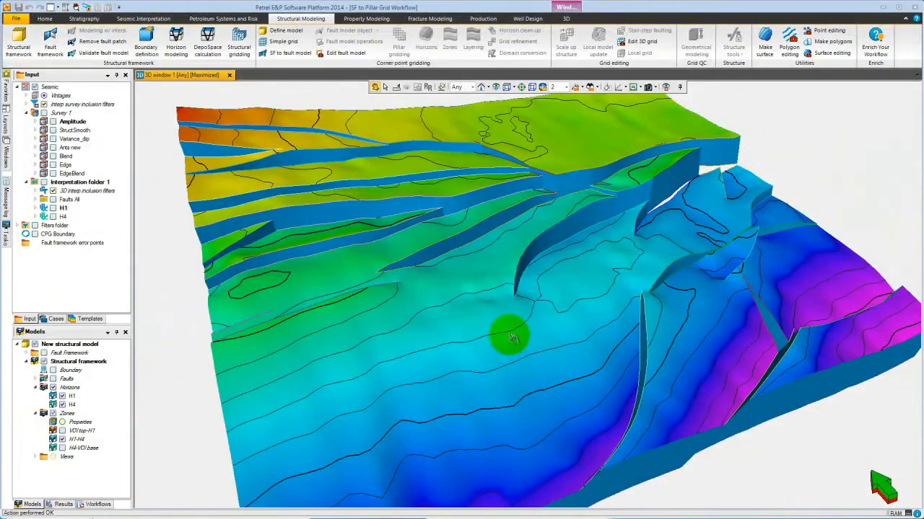
# Create a new fault model from the structural framework with SF to fault model, using H1 as top and H4 as base.
pyautogui.click(288, 55)
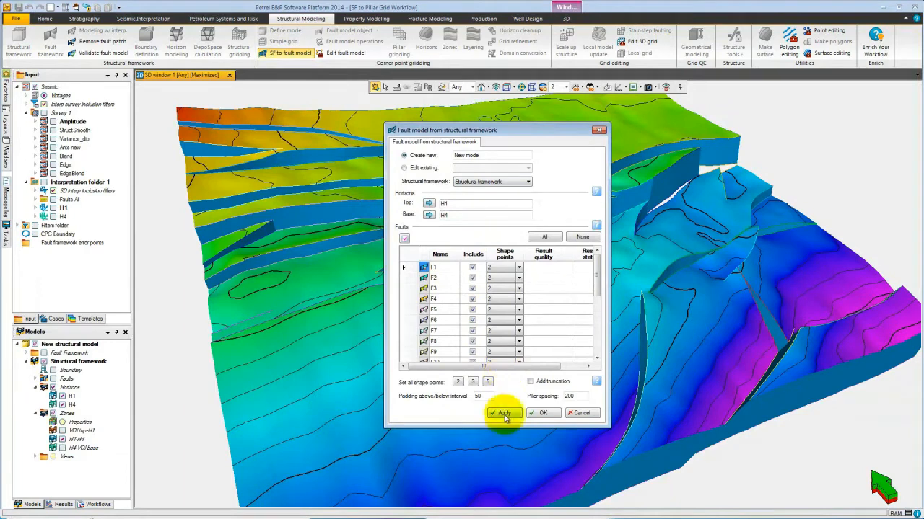
pyautogui.click(539, 414)
pyautogui.click(509, 322)
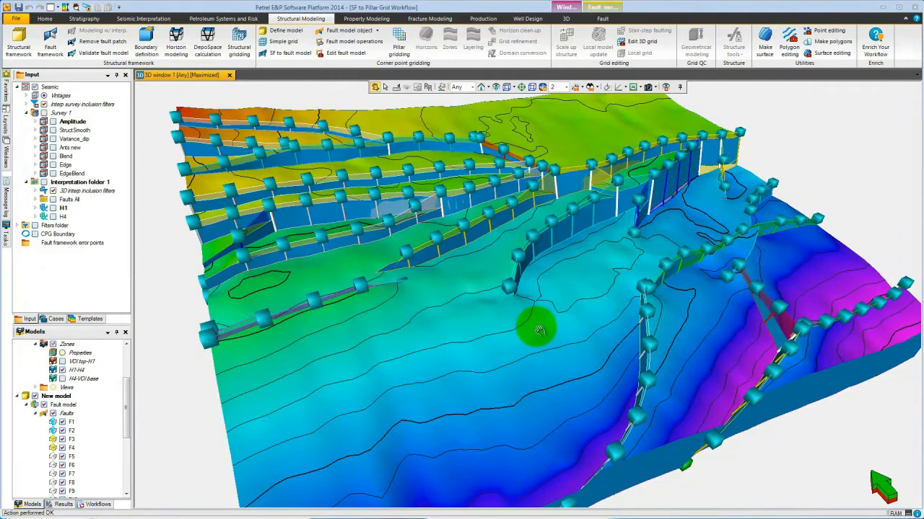
# Hide the zone and horizons so only the new fault model's pillars are displayed.
pyautogui.click(62, 370)
pyautogui.moveTo(127, 410); pyautogui.dragTo(128, 392)
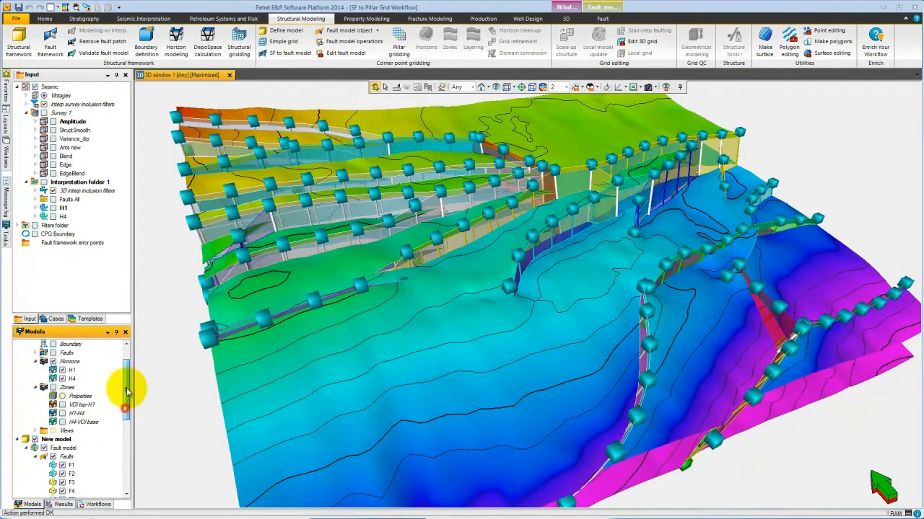
pyautogui.click(62, 370)
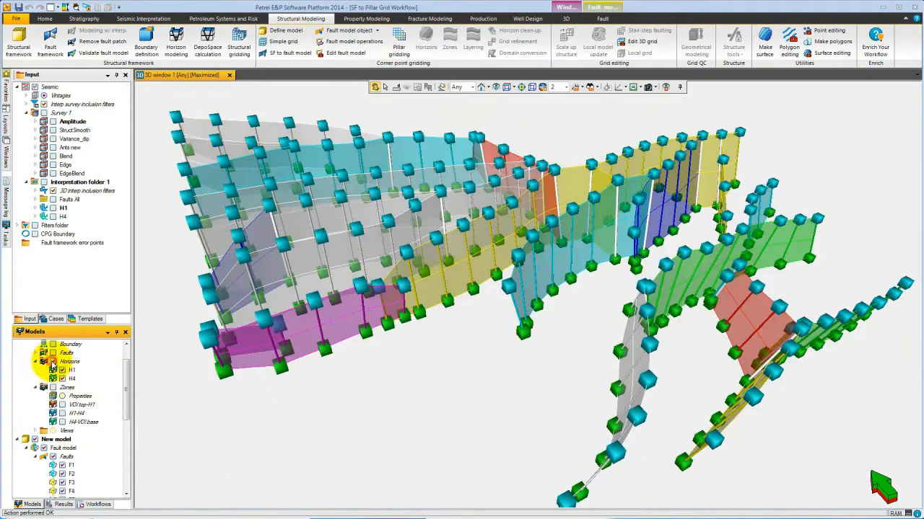
pyautogui.moveTo(608, 295); pyautogui.dragTo(581, 278)
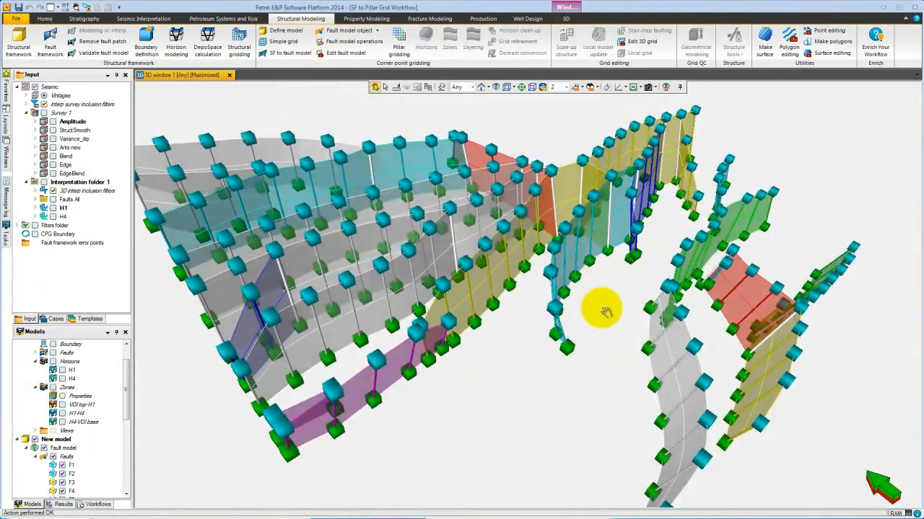
pyautogui.moveTo(604, 310); pyautogui.dragTo(557, 303)
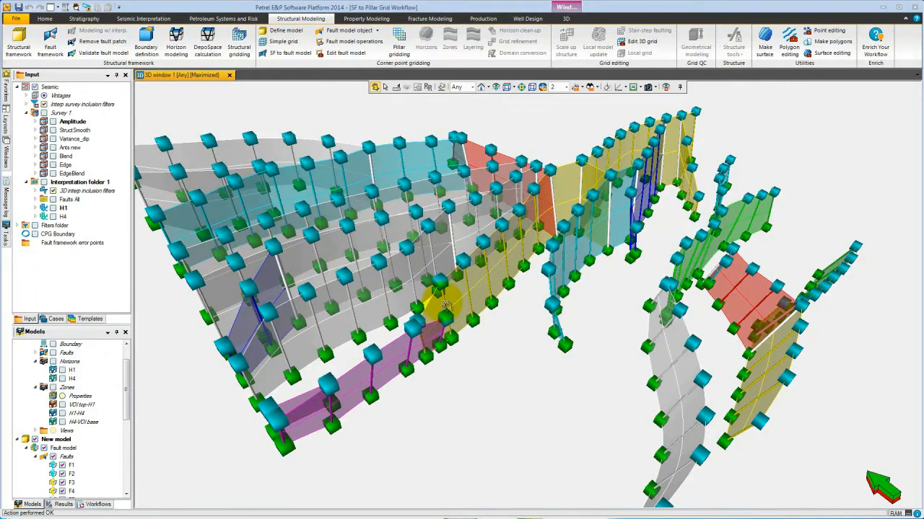
pyautogui.press('Escape')
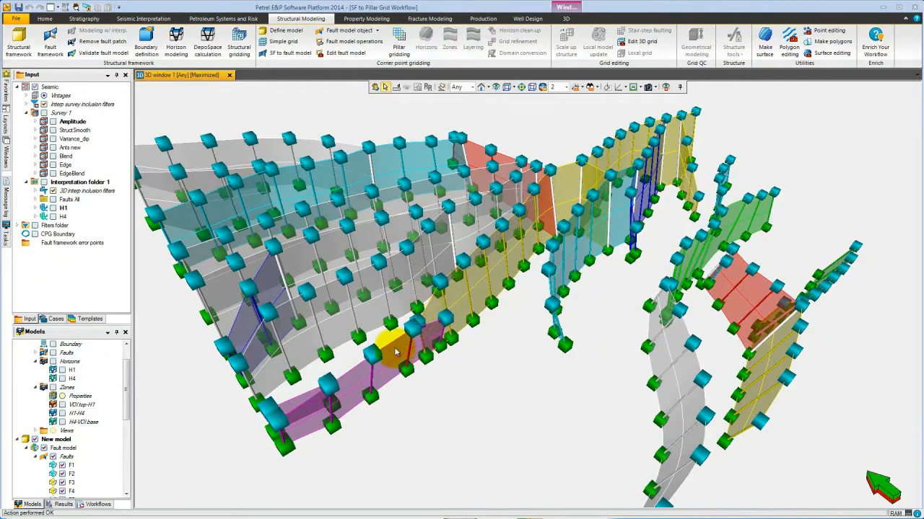
# Open the Edit fault model tool palette from a fault in the new fault model.
pyautogui.rightClick(394, 344)
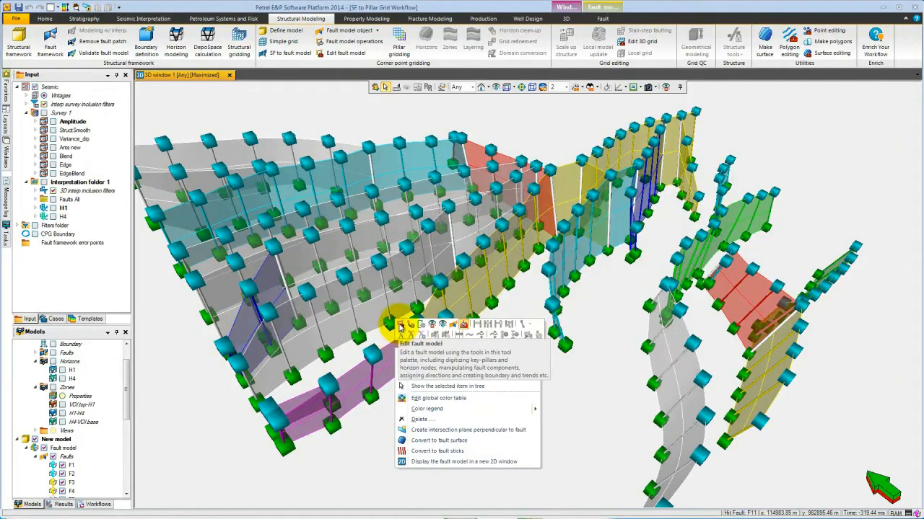
pyautogui.click(401, 326)
pyautogui.moveTo(444, 238); pyautogui.dragTo(760, 98)
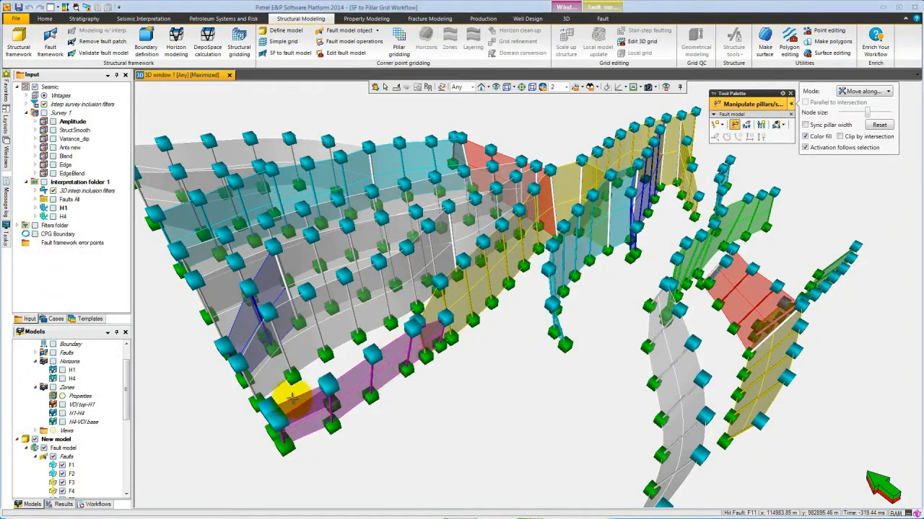
# Delete a pillar at the end of the purple fault in the foreground.
pyautogui.click(294, 399)
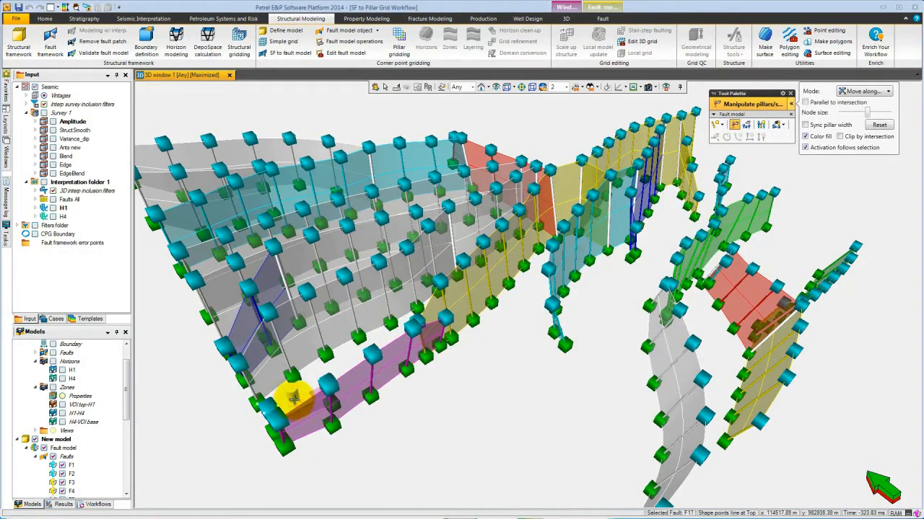
pyautogui.press('Delete')
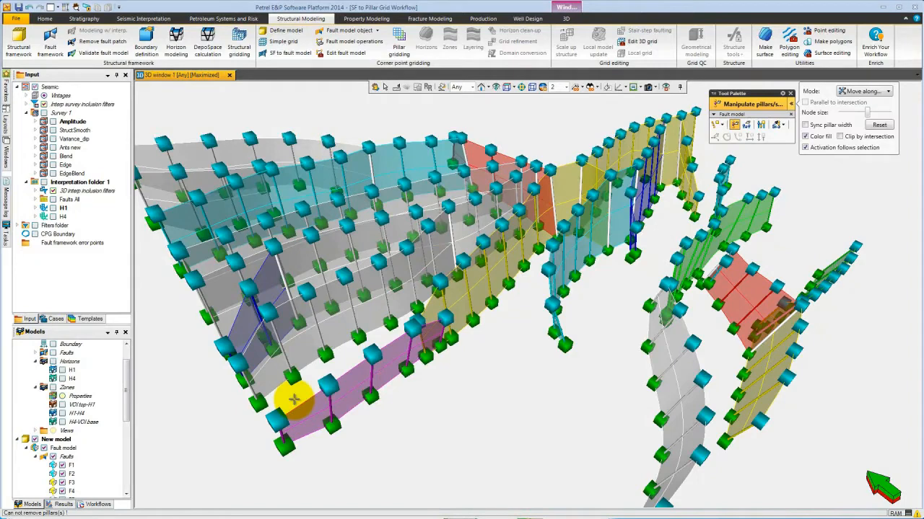
pyautogui.click(443, 334)
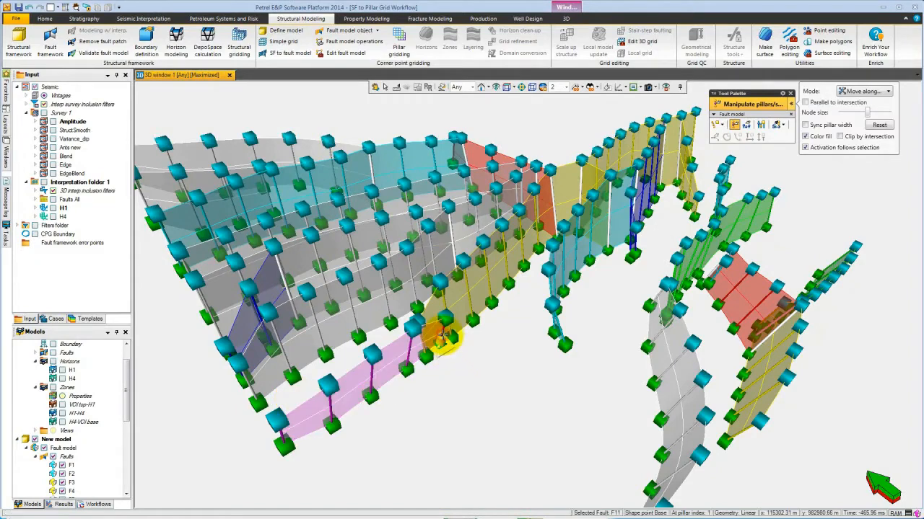
pyautogui.press('Delete')
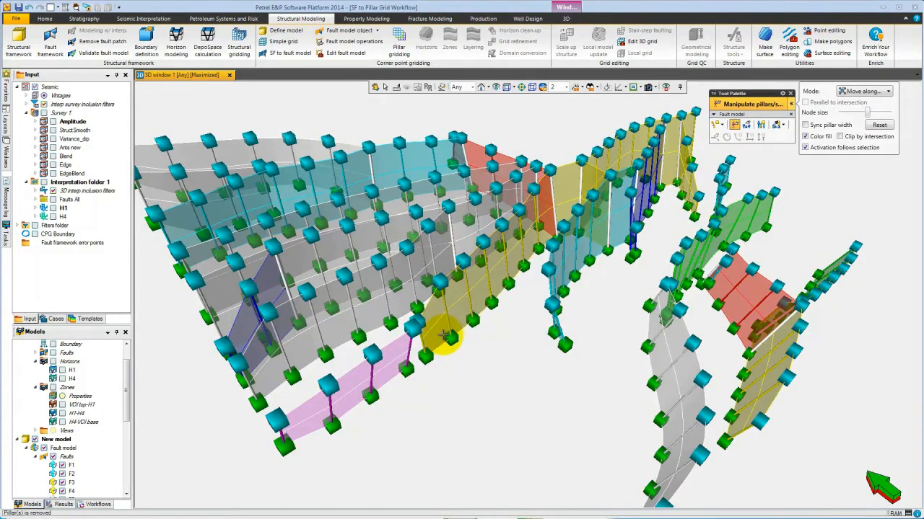
# Try setting the selected fault's pillars to vertical, and undo the change.
pyautogui.click(391, 343)
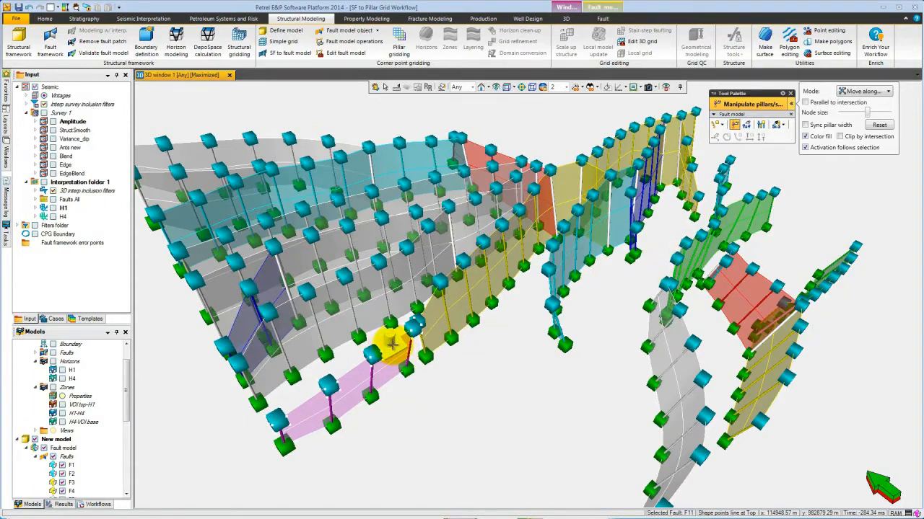
pyautogui.rightClick(390, 343)
pyautogui.click(523, 322)
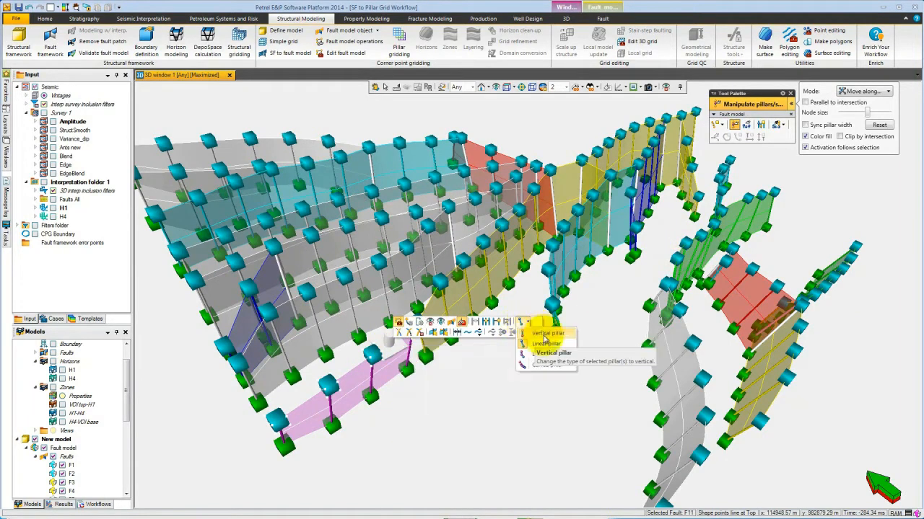
pyautogui.click(545, 335)
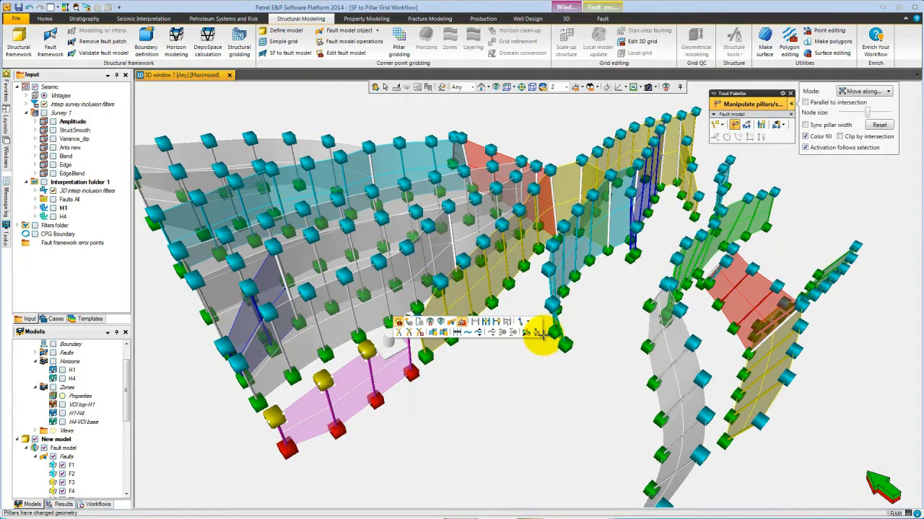
pyautogui.hotkey('ctrl', 'z')
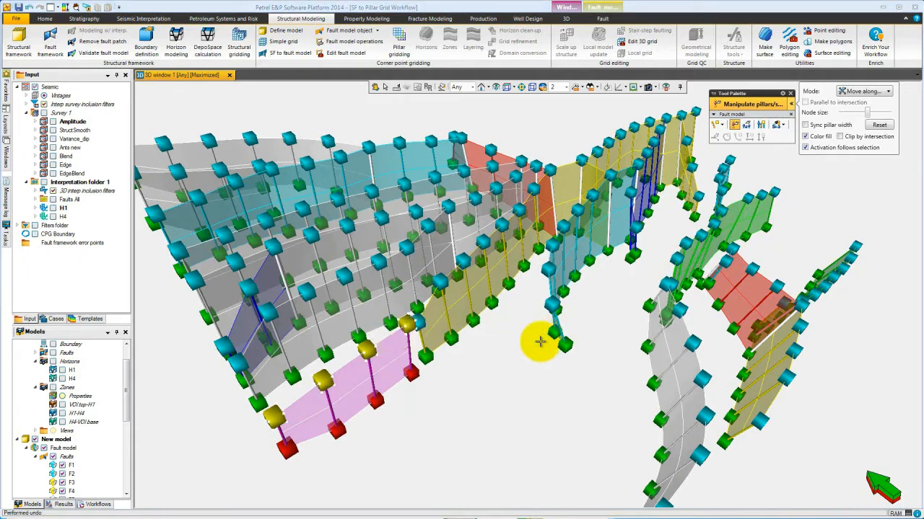
pyautogui.hotkey('ctrl', 'z')
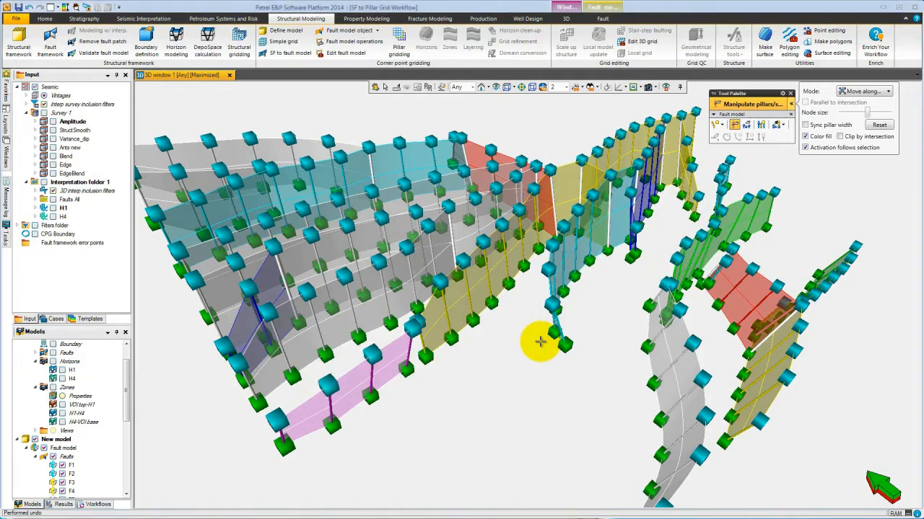
# Zoom to the small red fault and delete its top pillar with Manipulate pillars.
pyautogui.press('s')
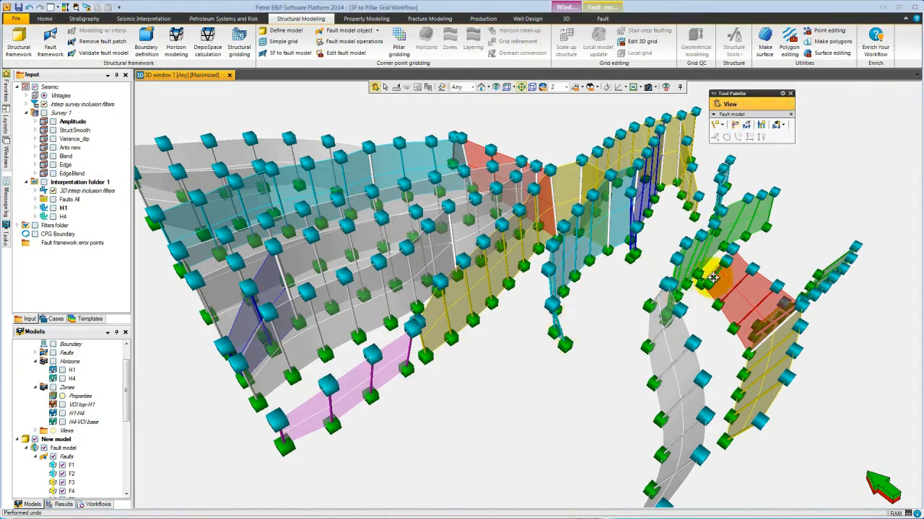
pyautogui.click(716, 275)
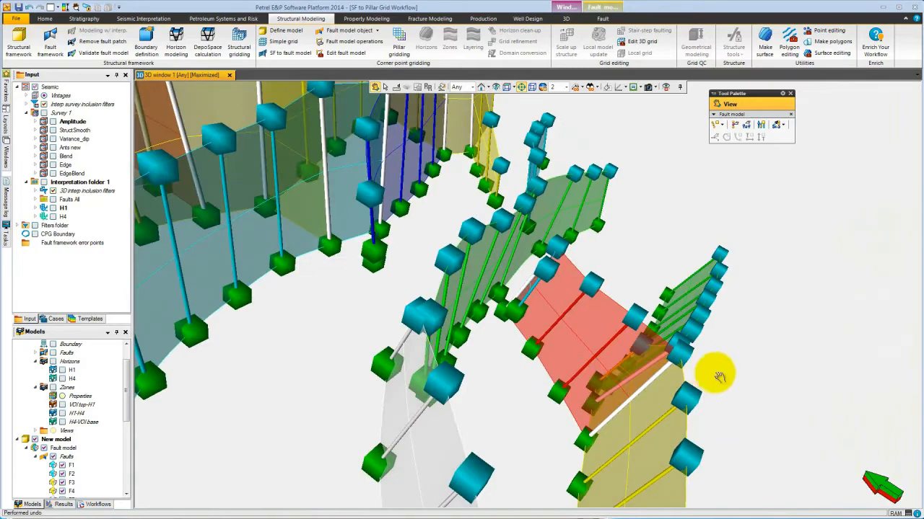
pyautogui.click(711, 370)
pyautogui.moveTo(578, 345); pyautogui.dragTo(481, 381)
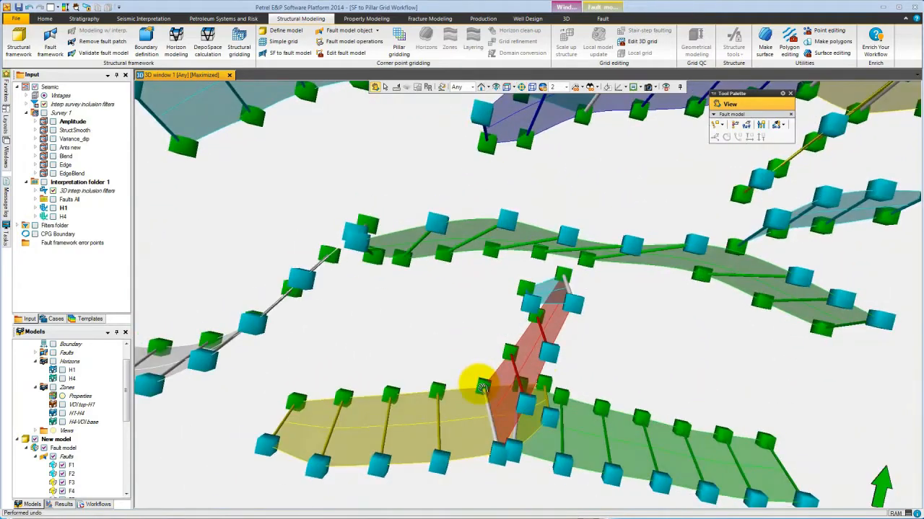
pyautogui.click(735, 125)
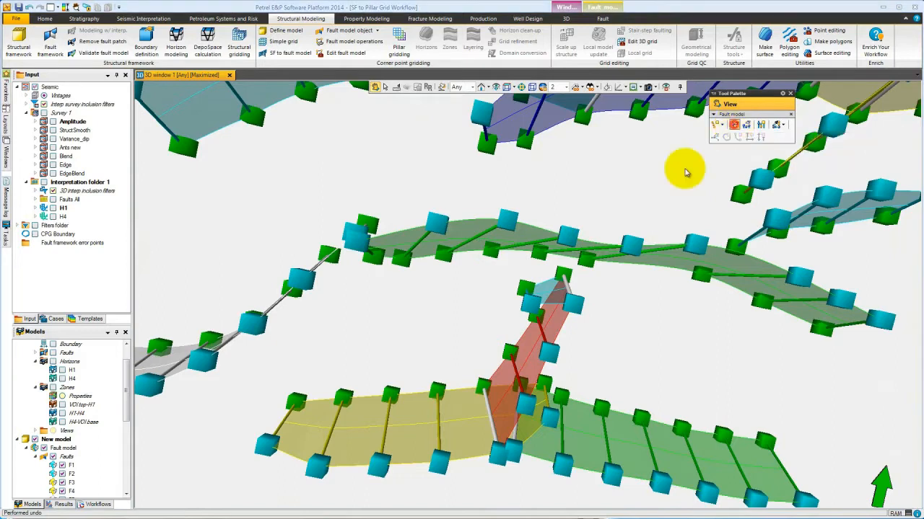
pyautogui.click(554, 304)
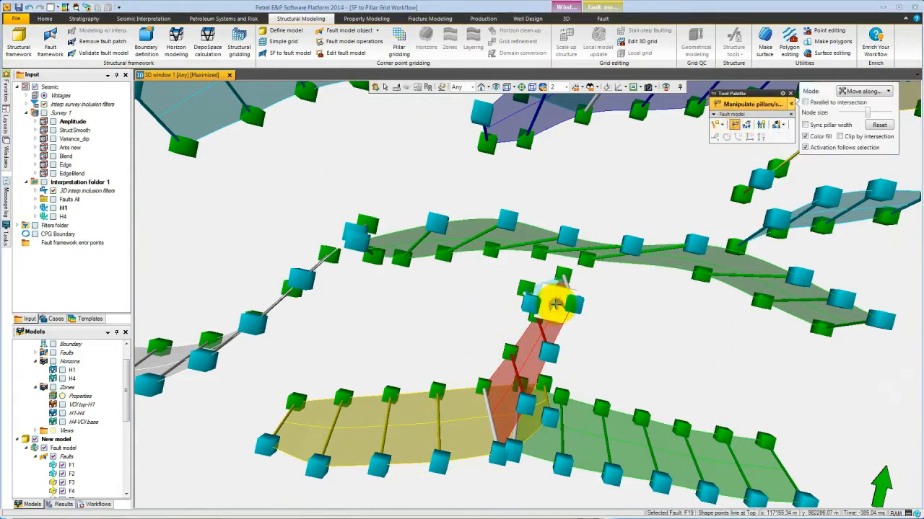
pyautogui.press('Delete')
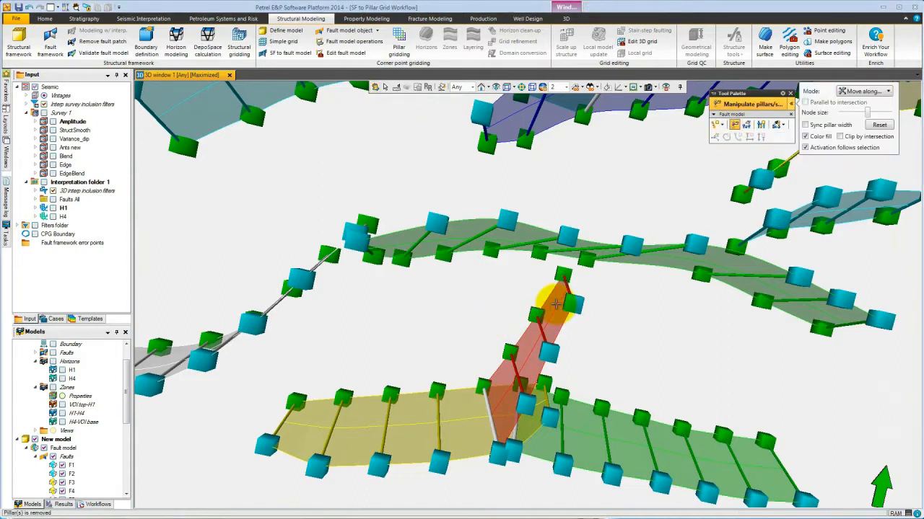
# Connect the top of the small red fault's pillar to a pillar on the green fault F14.
pyautogui.press('Escape')
pyautogui.moveTo(608, 354); pyautogui.dragTo(568, 303)
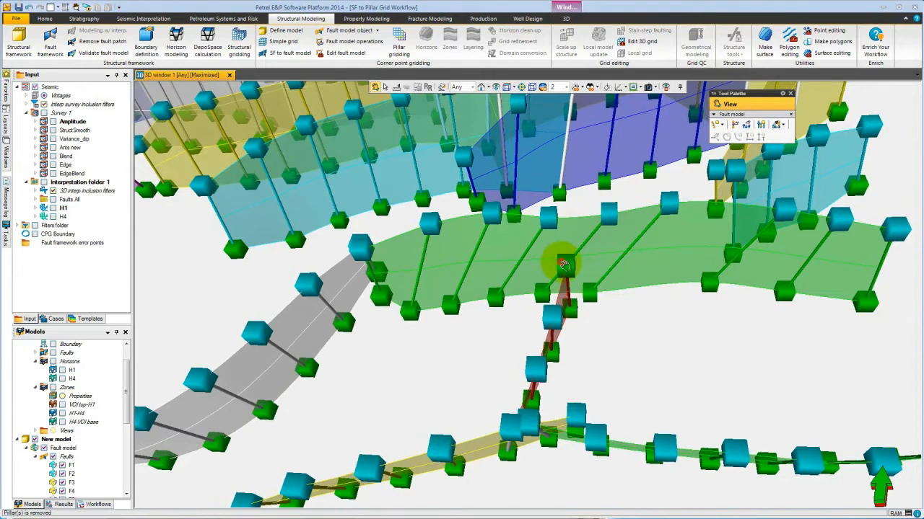
pyautogui.click(566, 263)
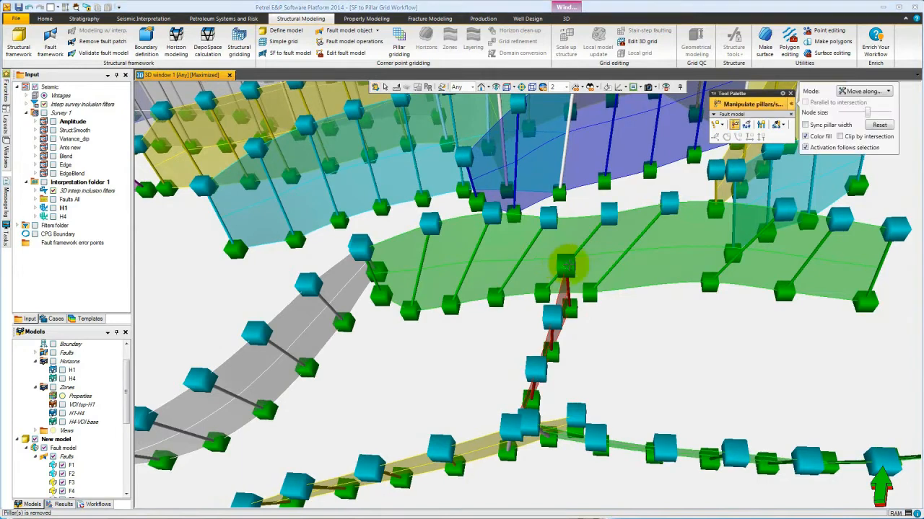
pyautogui.click(610, 213)
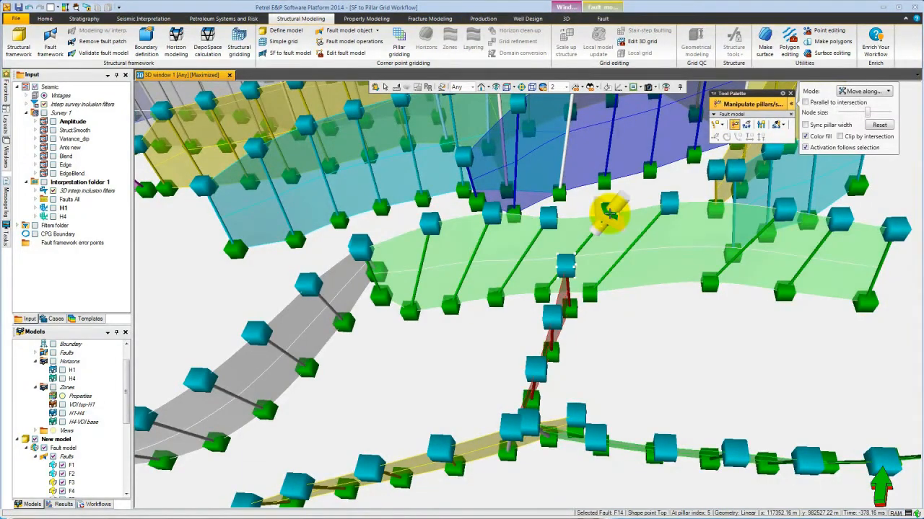
pyautogui.rightClick(610, 213)
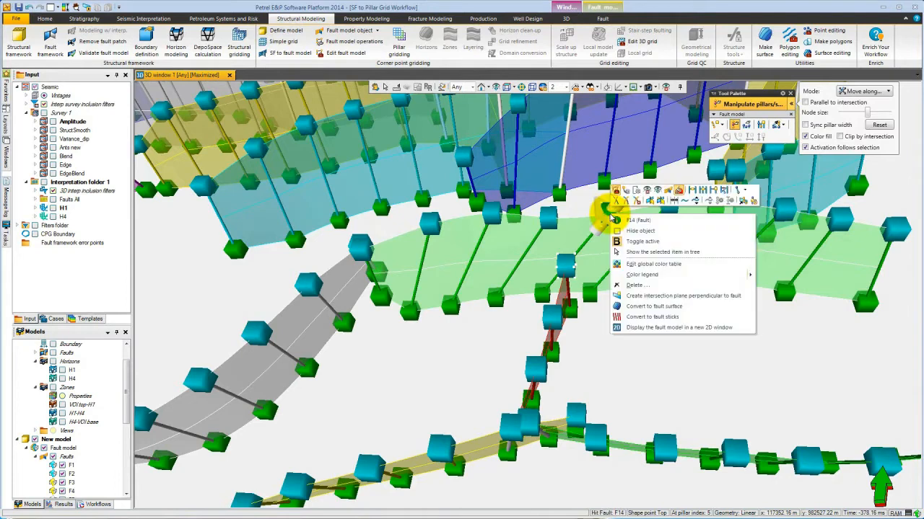
pyautogui.click(692, 189)
pyautogui.click(474, 301)
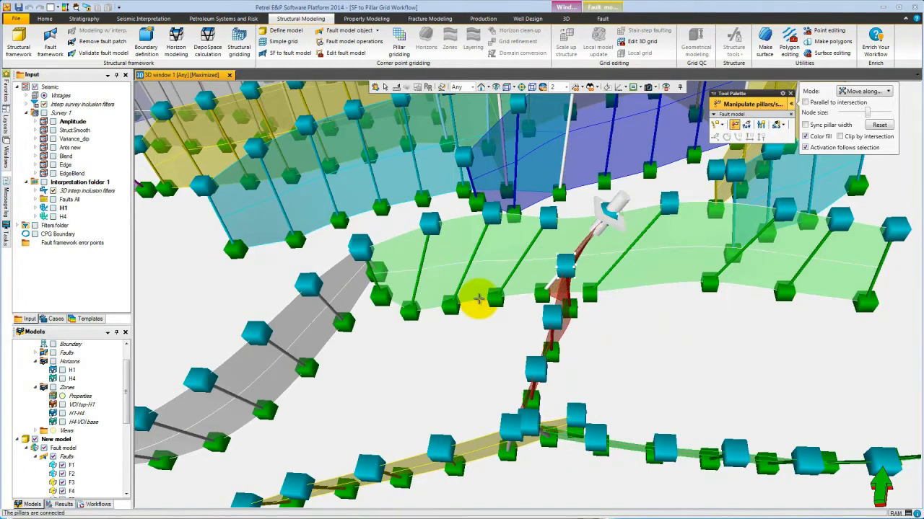
# Open a new 2D window and display the new fault model in it.
pyautogui.click(58, 8)
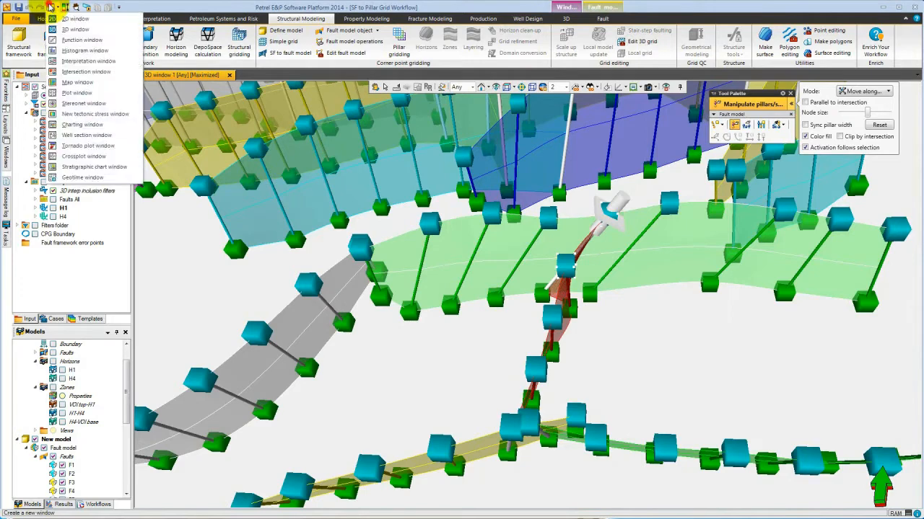
pyautogui.click(70, 25)
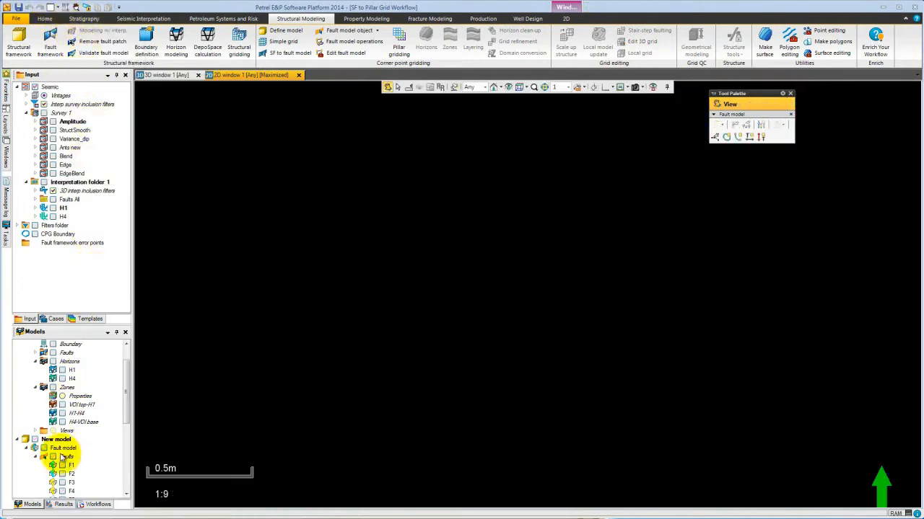
pyautogui.click(43, 448)
pyautogui.click(508, 86)
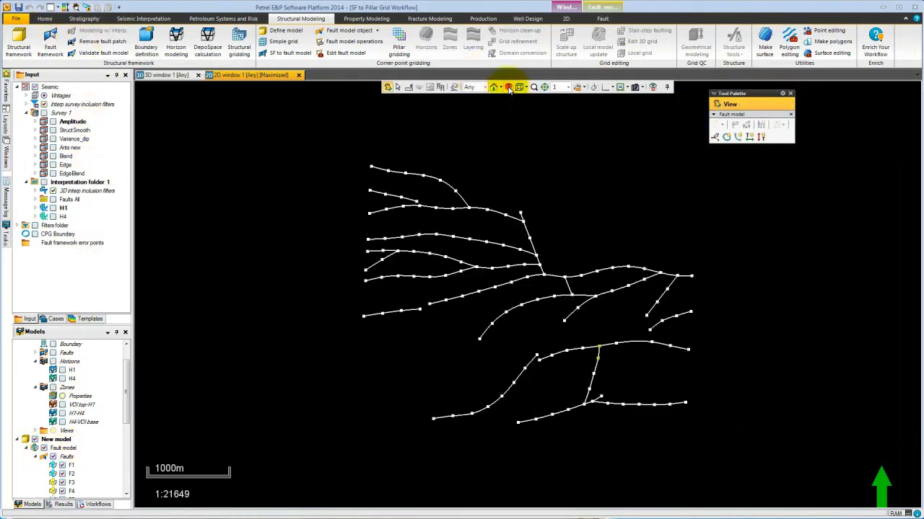
pyautogui.scroll(3, 497, 308)
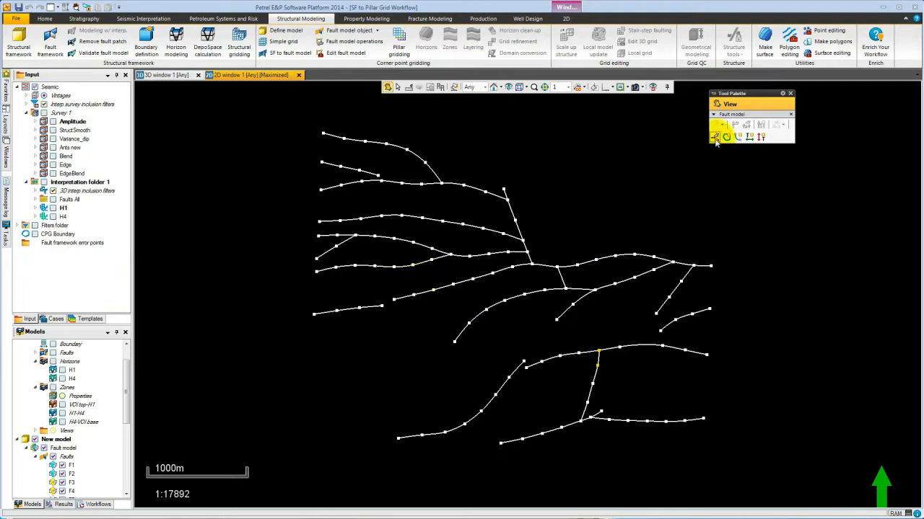
# Draw a rectangular external grid boundary enclosing all the faults with Create external grid boundary.
pyautogui.click(737, 137)
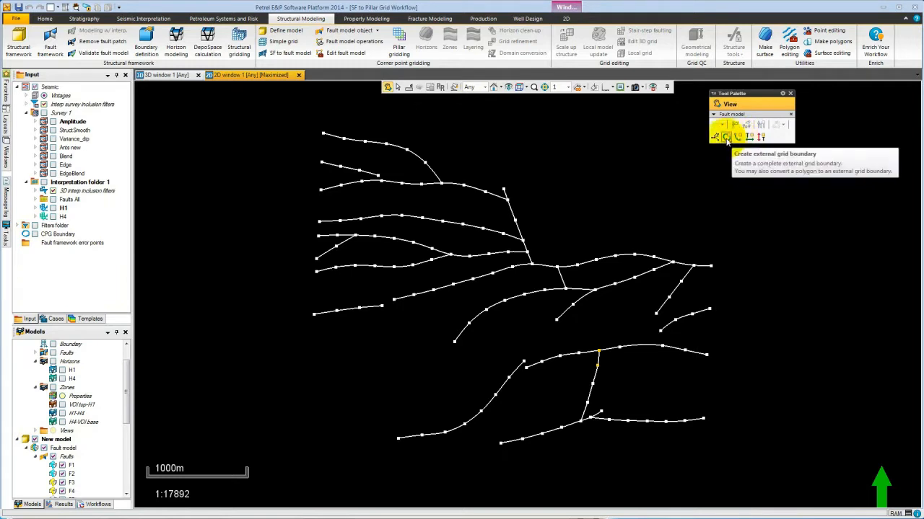
pyautogui.click(727, 137)
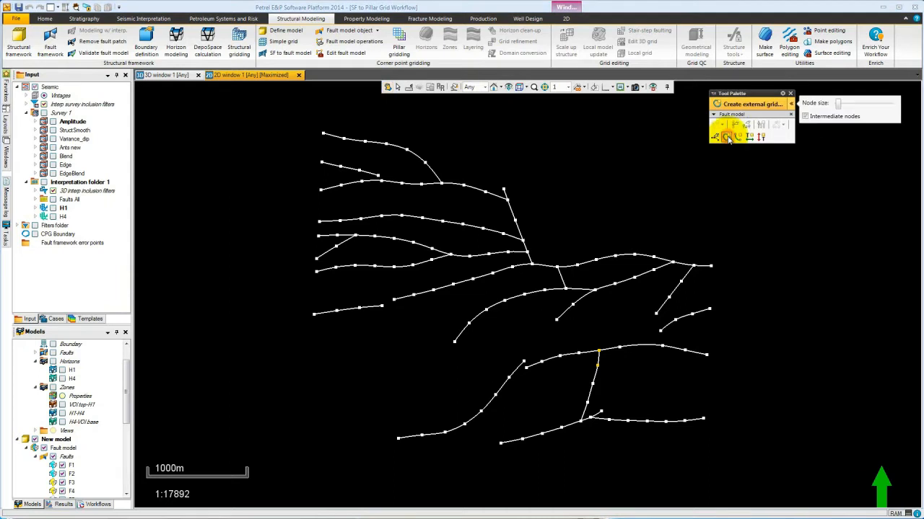
pyautogui.click(371, 131)
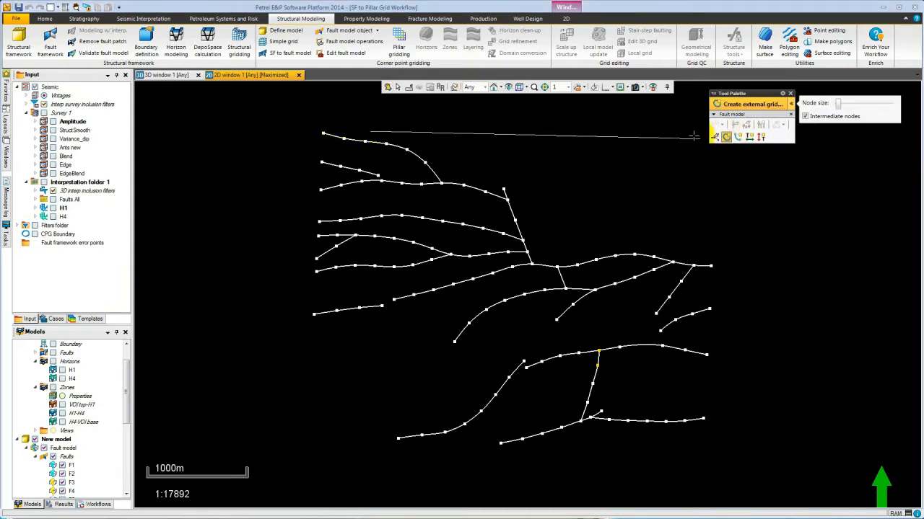
pyautogui.click(704, 133)
pyautogui.click(701, 444)
pyautogui.click(325, 433)
pyautogui.click(325, 133)
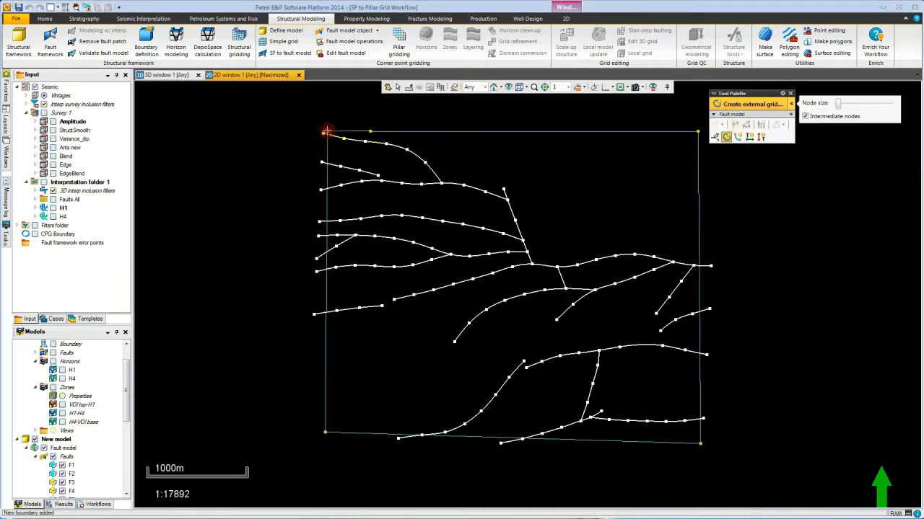
# Run Pillar gridding with I and J increments of 40 and apply it.
pyautogui.click(399, 45)
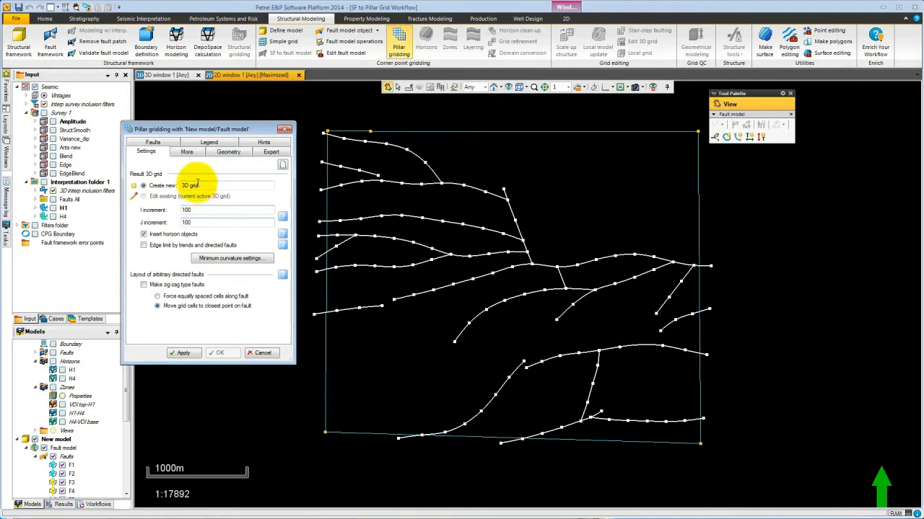
pyautogui.doubleClick(198, 210)
pyautogui.write('40')
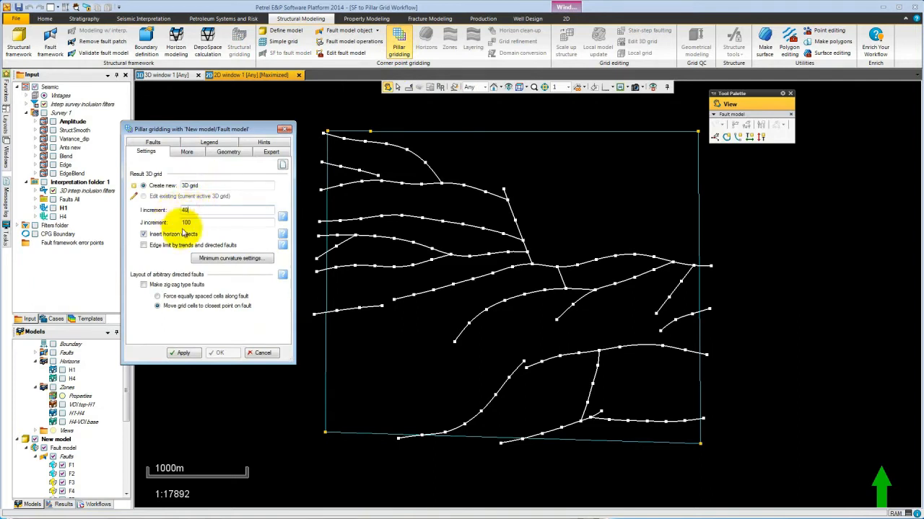
pyautogui.doubleClick(186, 222)
pyautogui.write('40')
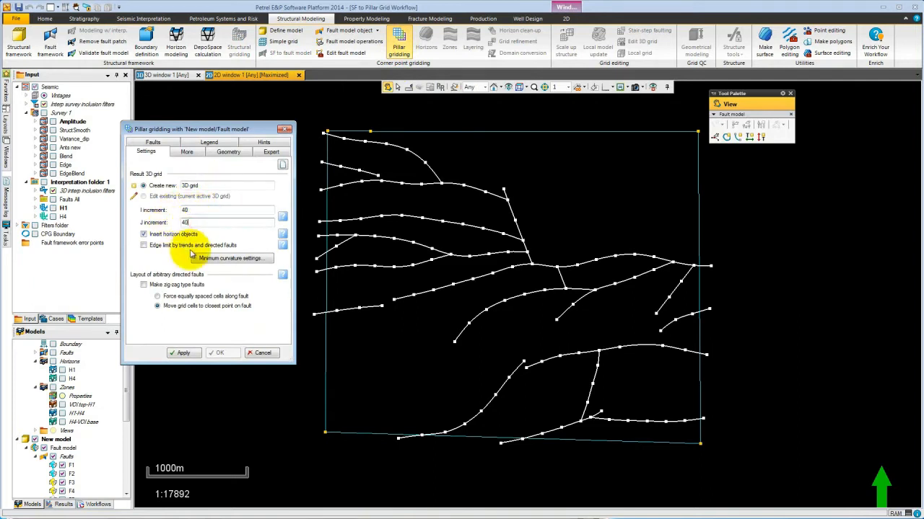
pyautogui.click(185, 352)
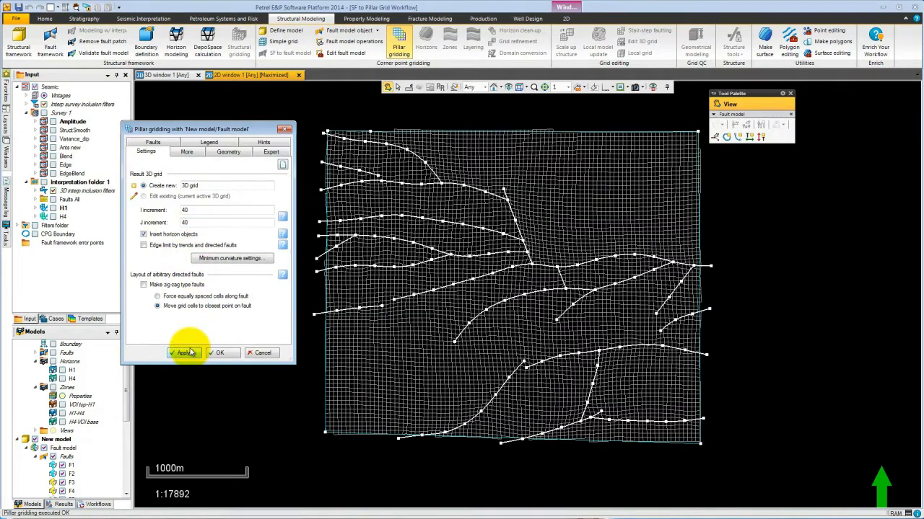
# Set the I-direction on fault F4 and re-apply the pillar gridding.
pyautogui.click(711, 171)
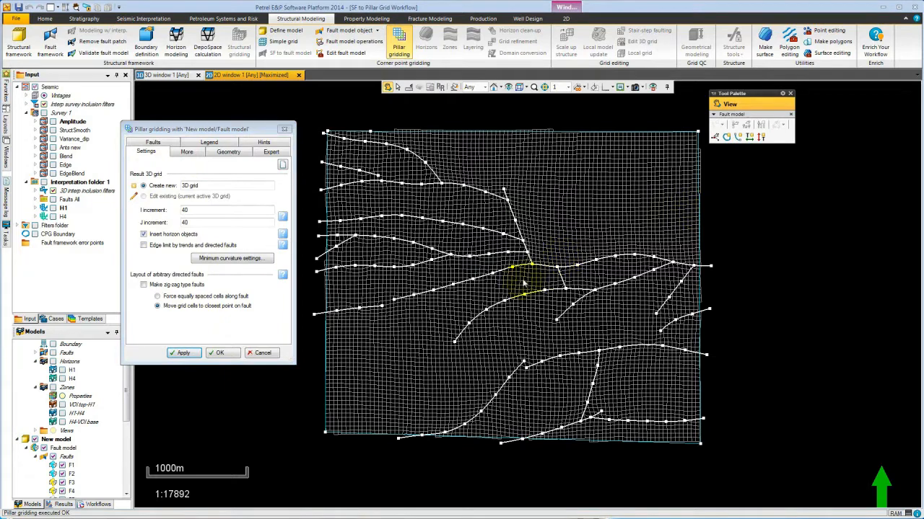
pyautogui.click(503, 272)
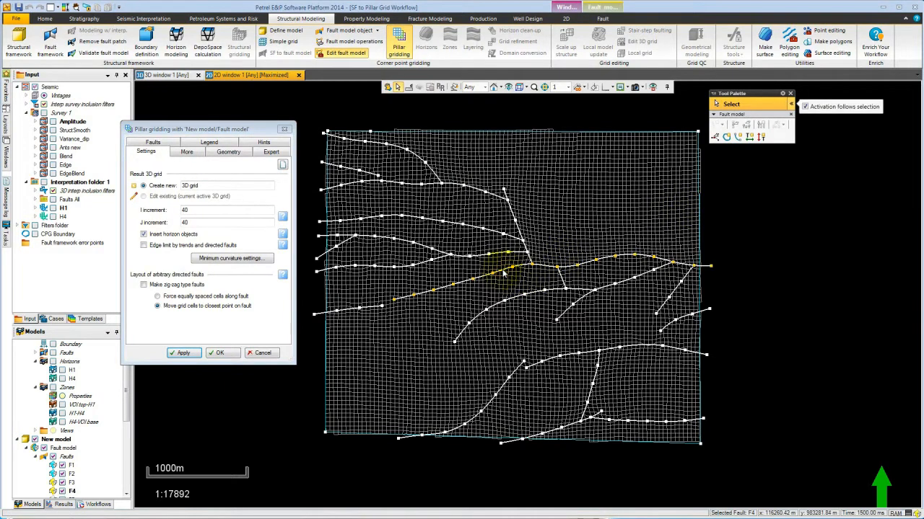
pyautogui.rightClick(503, 273)
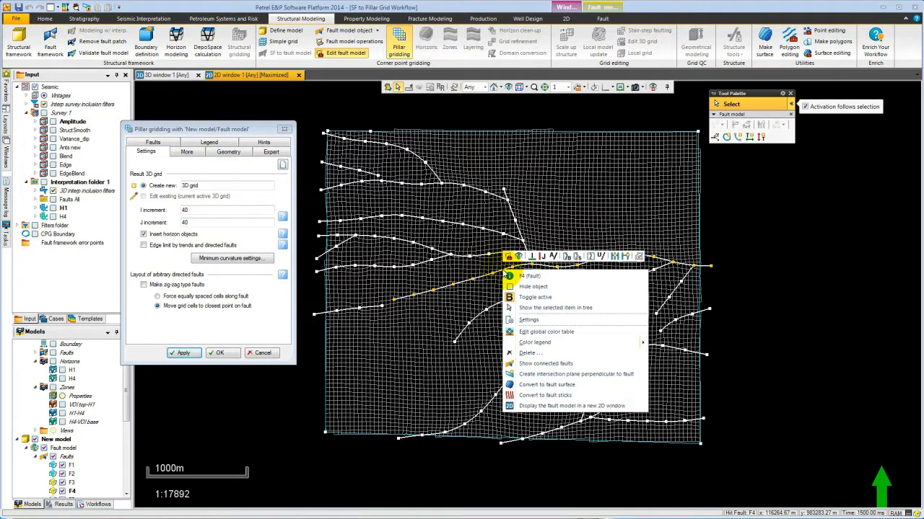
pyautogui.click(533, 257)
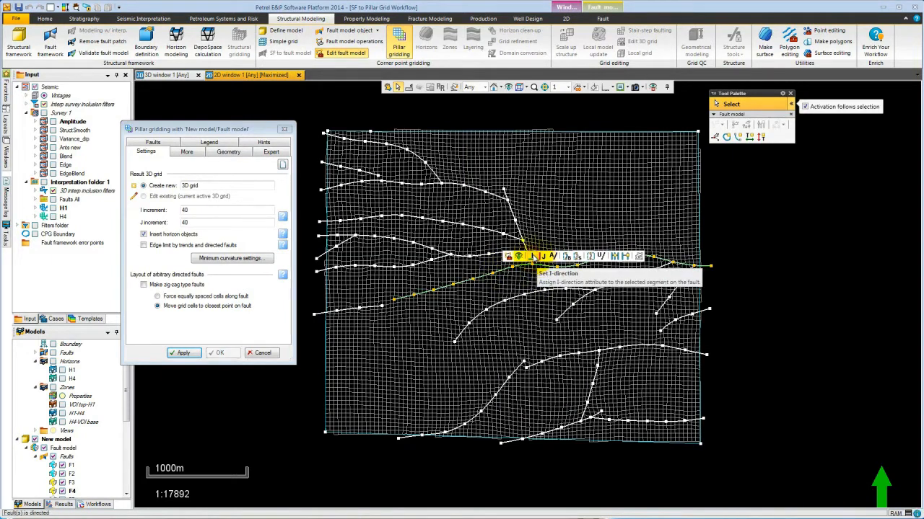
pyautogui.click(184, 353)
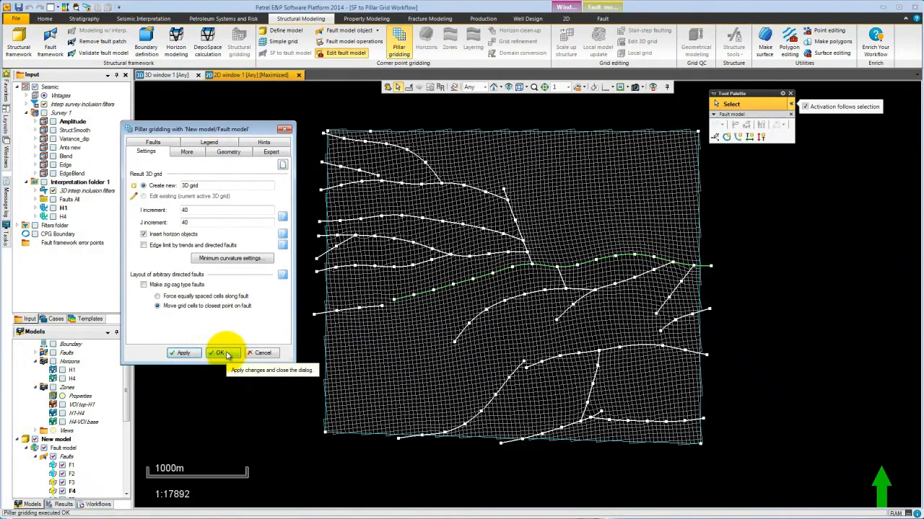
# Finish pillar gridding and generate the top and base skeleton grids.
pyautogui.click(220, 353)
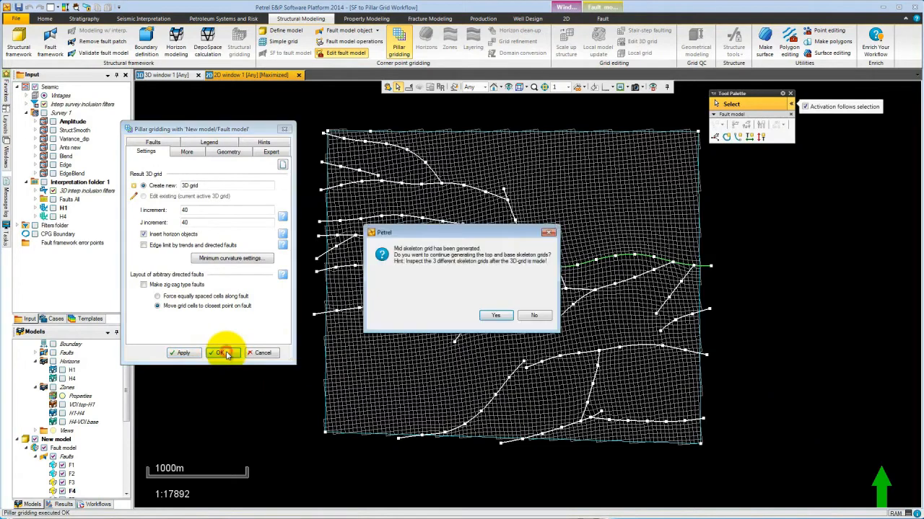
pyautogui.click(494, 317)
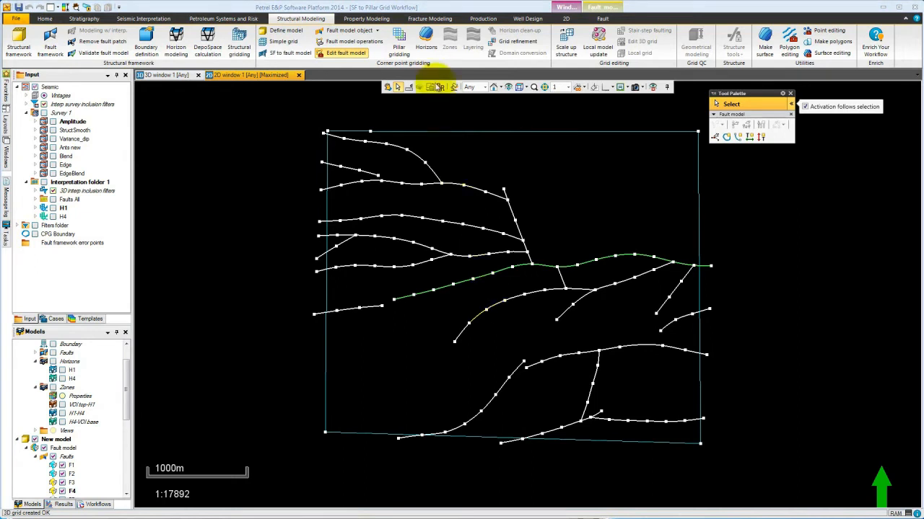
# Make horizons in the 3D grid using H1 and H4 as inputs, checking the fault settings before confirming.
pyautogui.click(426, 37)
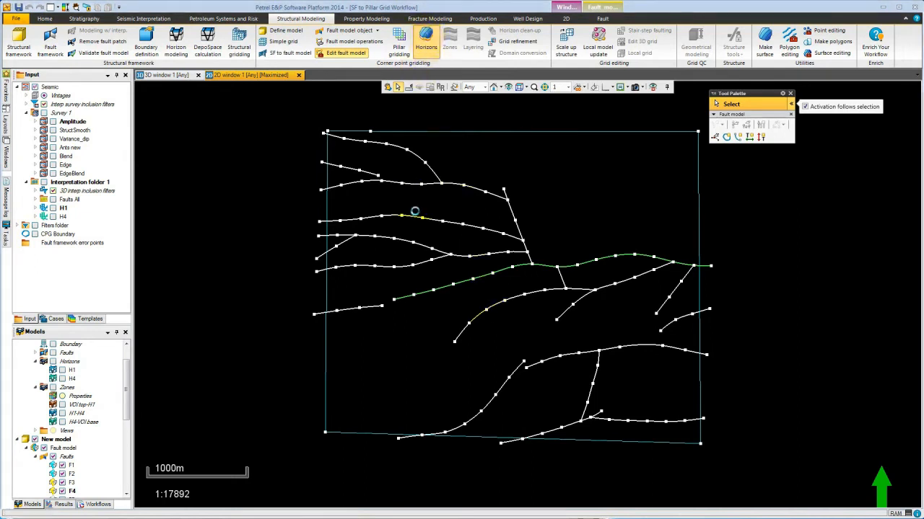
pyautogui.moveTo(159, 30); pyautogui.dragTo(372, 111)
pyautogui.click(249, 152)
pyautogui.click(248, 151)
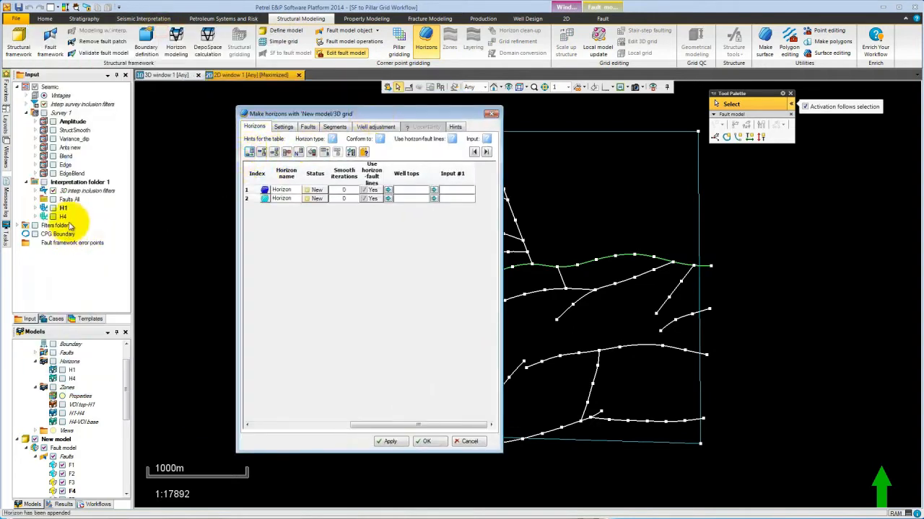
pyautogui.click(72, 370)
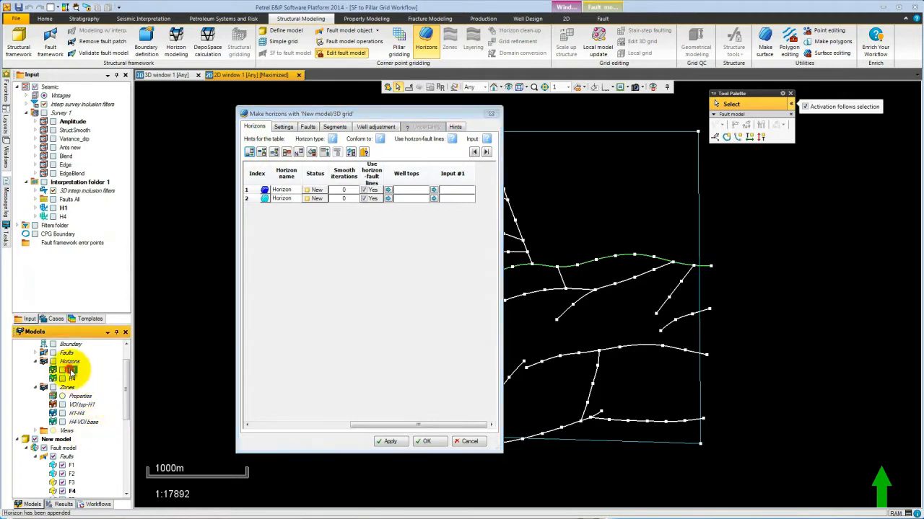
pyautogui.click(351, 152)
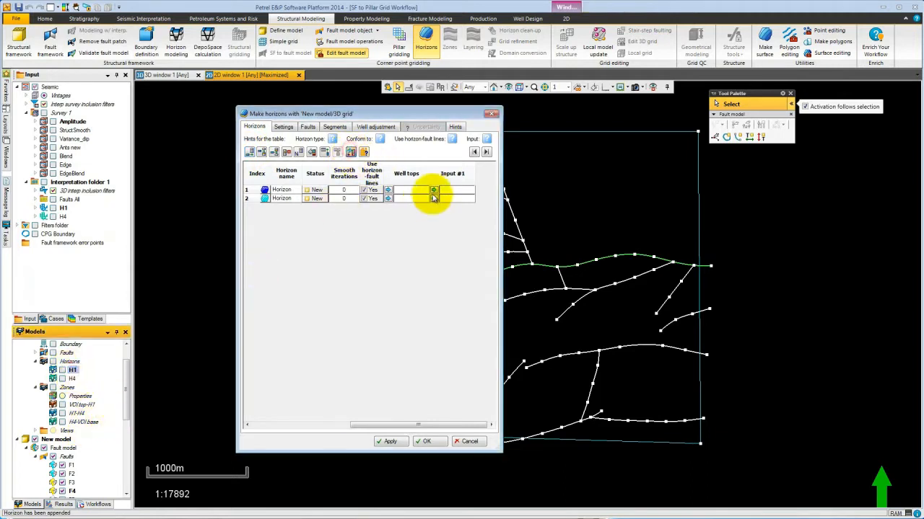
pyautogui.click(433, 190)
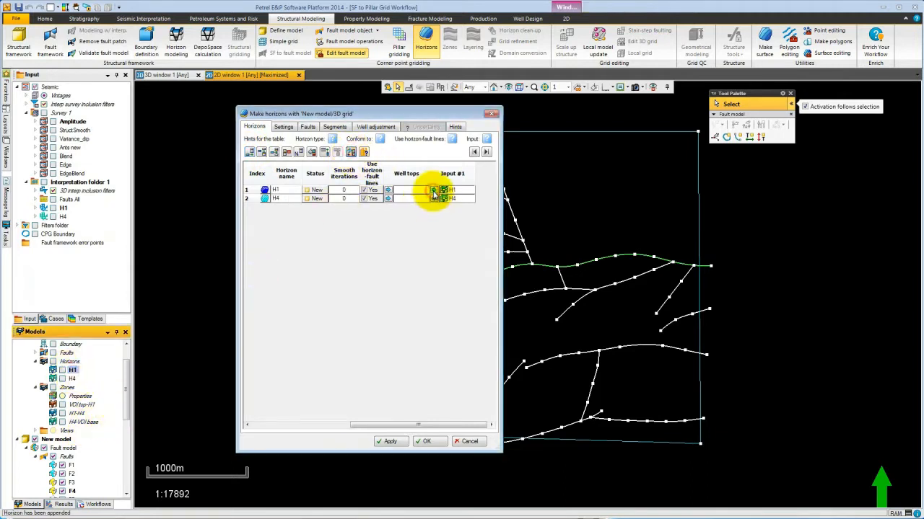
pyautogui.click(308, 128)
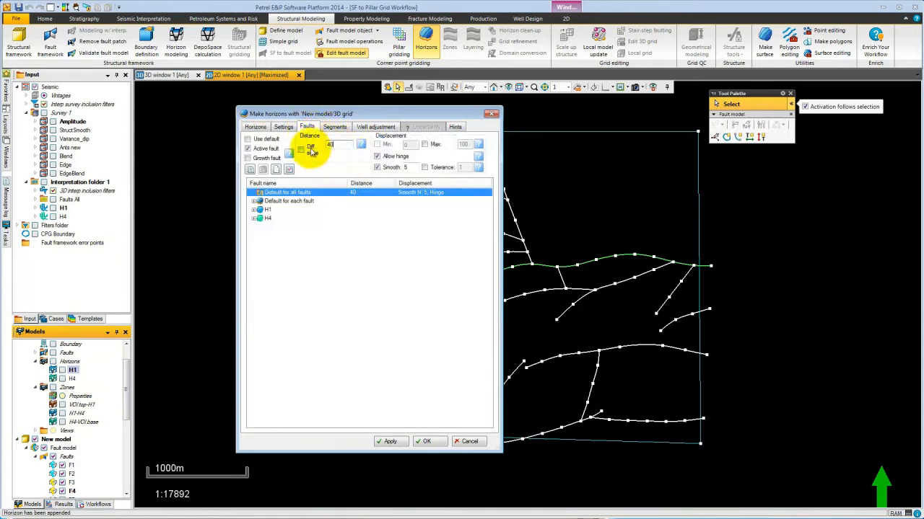
pyautogui.click(429, 441)
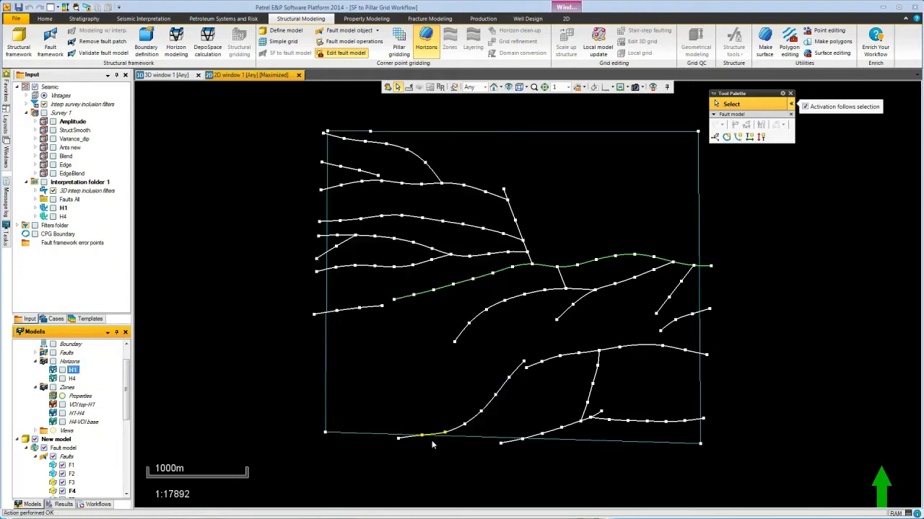
# Switch to the 3D window and display the 3D grid's H1 horizon together with its faults.
pyautogui.click(176, 77)
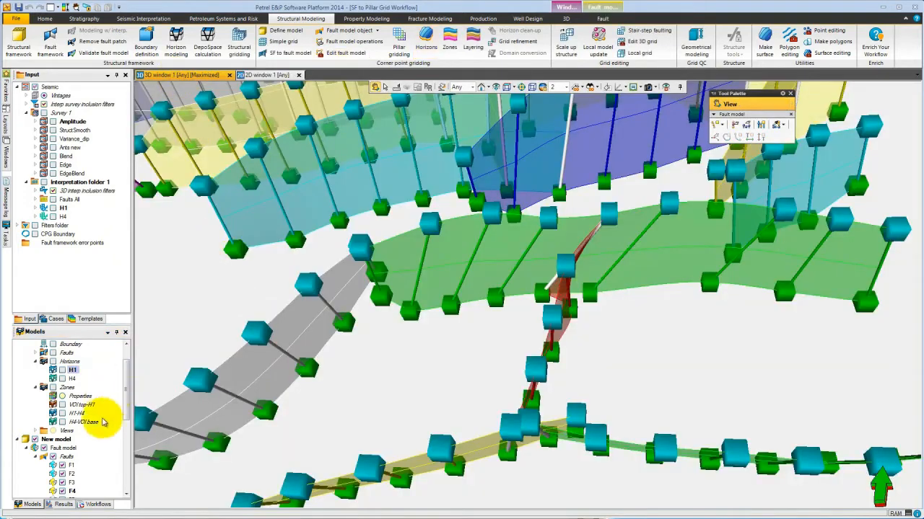
pyautogui.moveTo(127, 390); pyautogui.dragTo(123, 450)
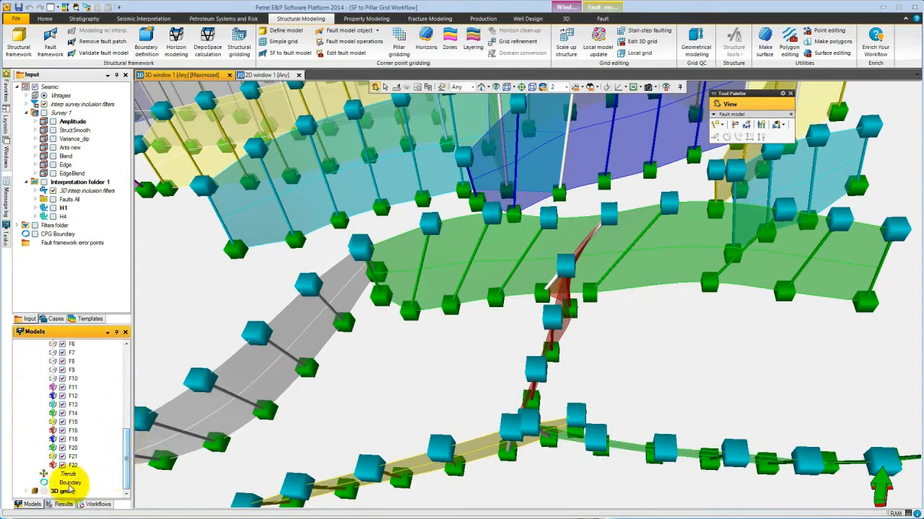
pyautogui.click(26, 492)
pyautogui.moveTo(123, 433); pyautogui.dragTo(127, 495)
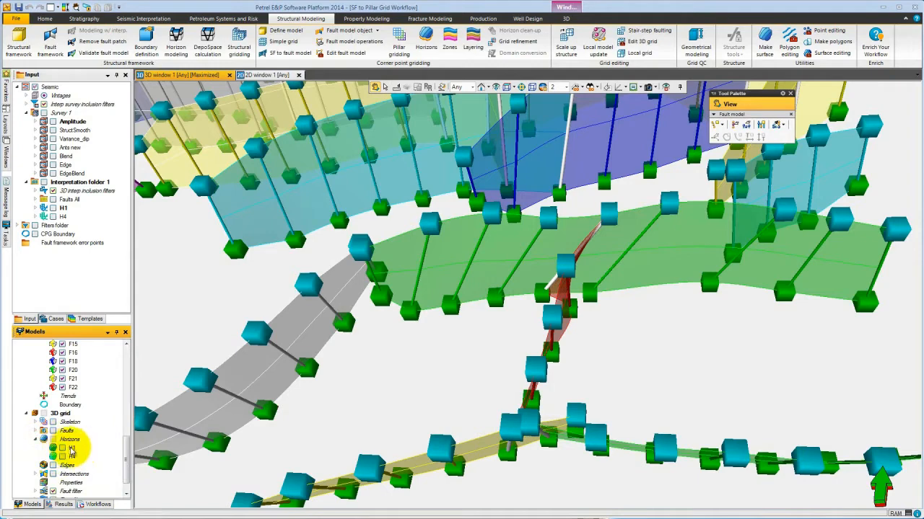
pyautogui.rightClick(72, 449)
pyautogui.click(119, 379)
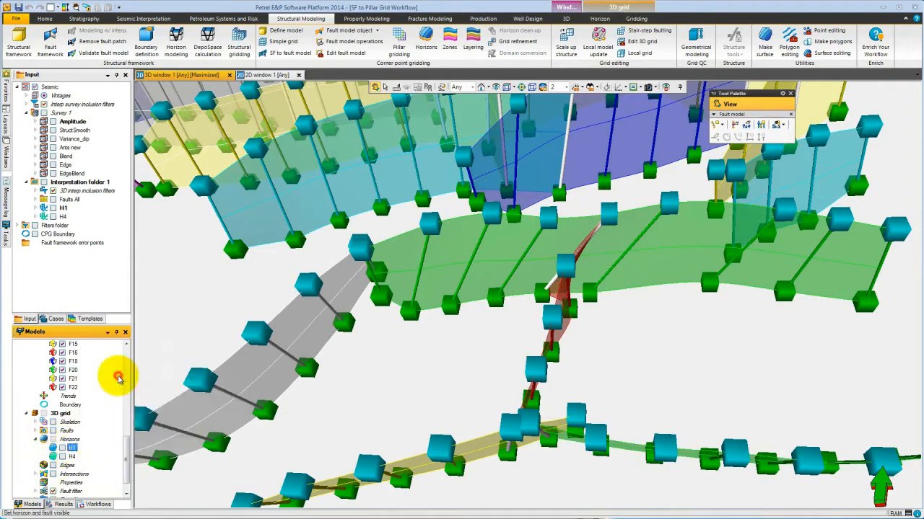
# Run Layering on the 3D grid's H1 - H4 zone, keeping its proportional layer settings.
pyautogui.moveTo(360, 346); pyautogui.dragTo(522, 350)
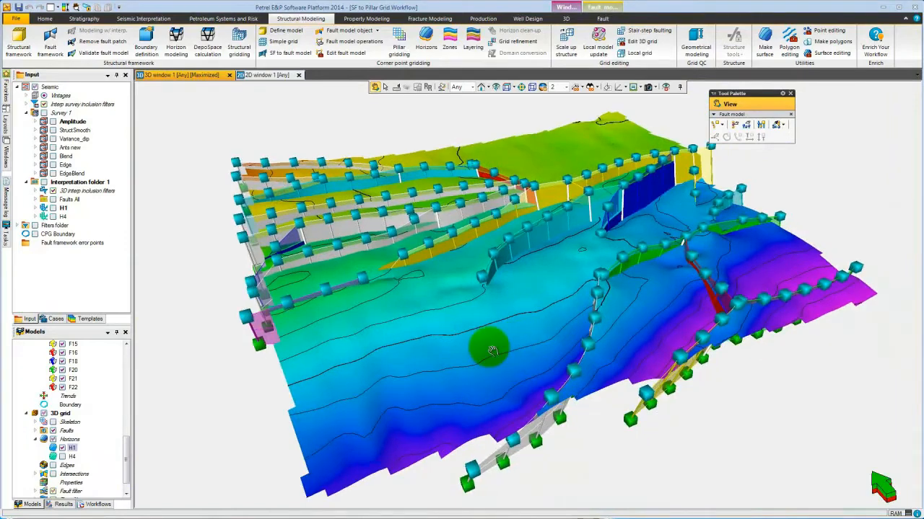
pyautogui.click(473, 39)
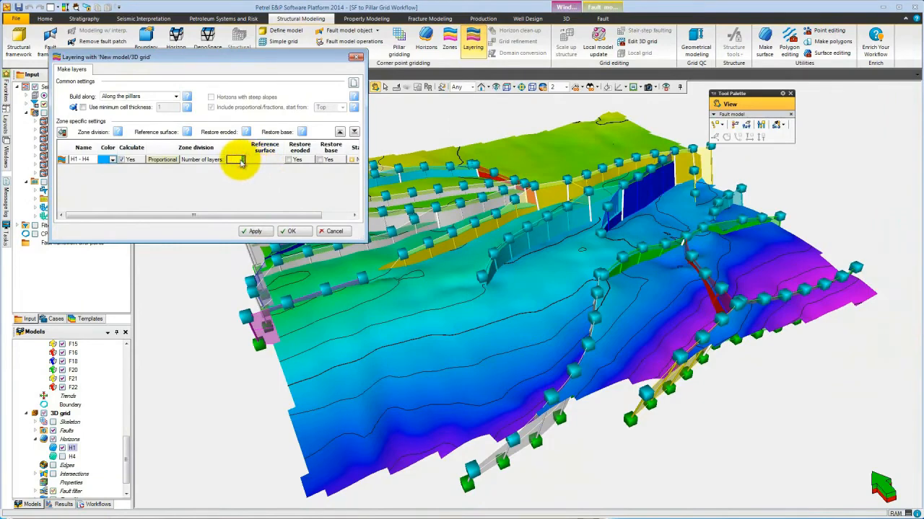
pyautogui.click(292, 230)
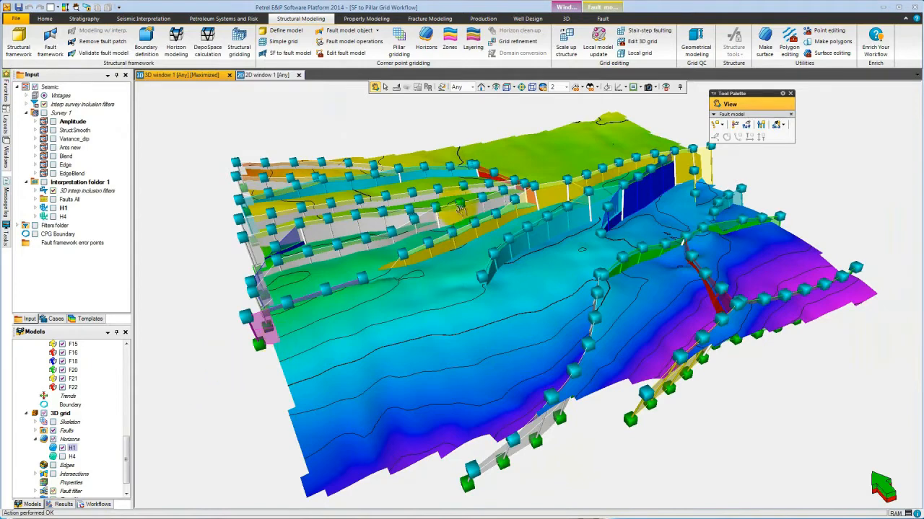
# Create a Zone index property on the 3D grid with Geometrical modeling.
pyautogui.click(690, 47)
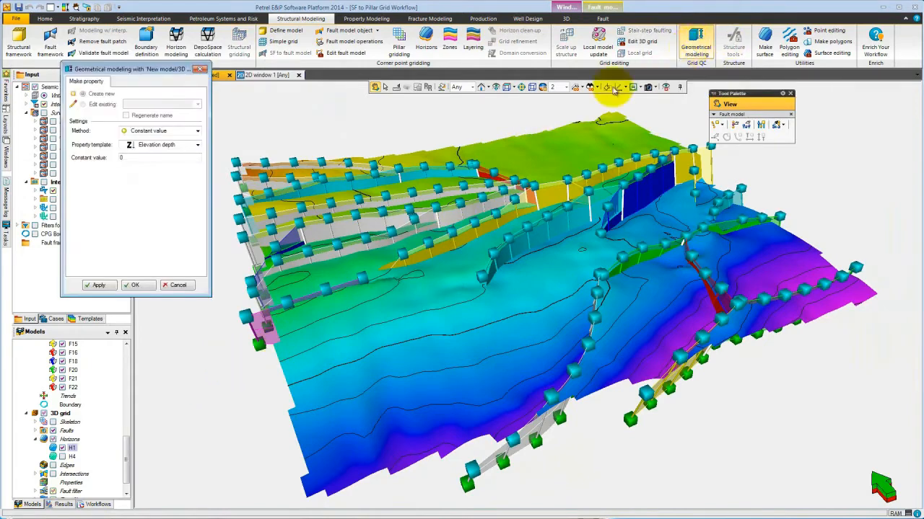
pyautogui.click(144, 131)
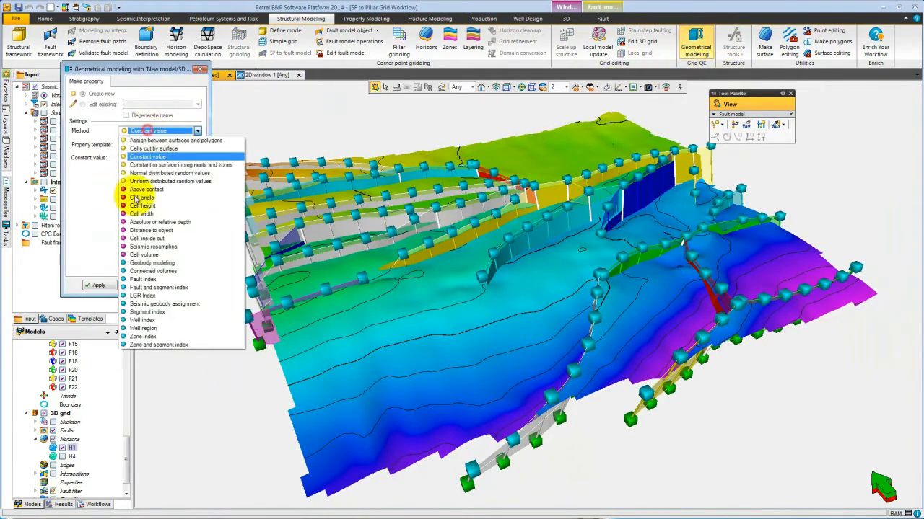
pyautogui.click(148, 337)
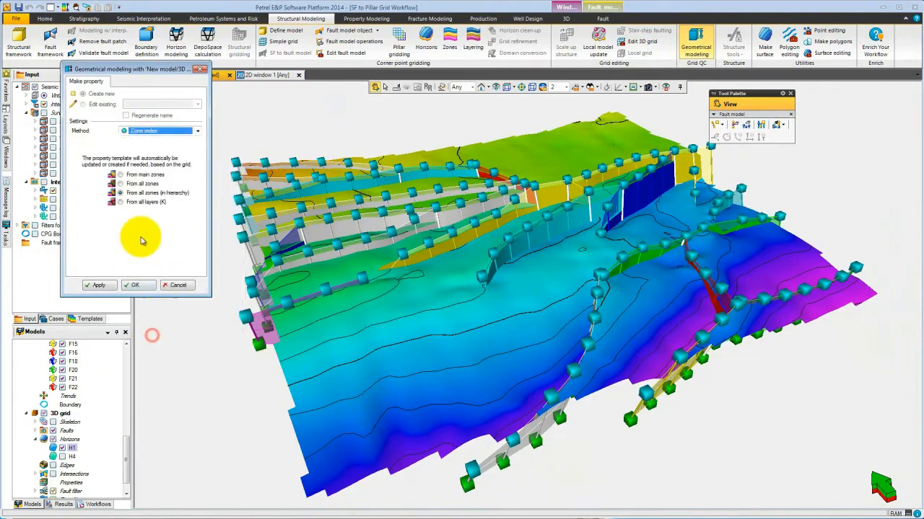
pyautogui.click(132, 285)
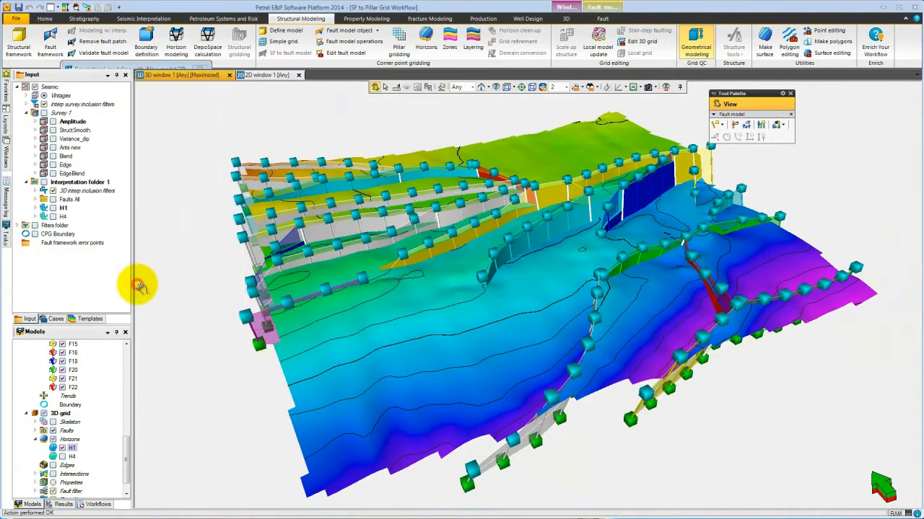
# Display the 3D grid's Layers property in the 3D window.
pyautogui.click(36, 483)
pyautogui.click(62, 491)
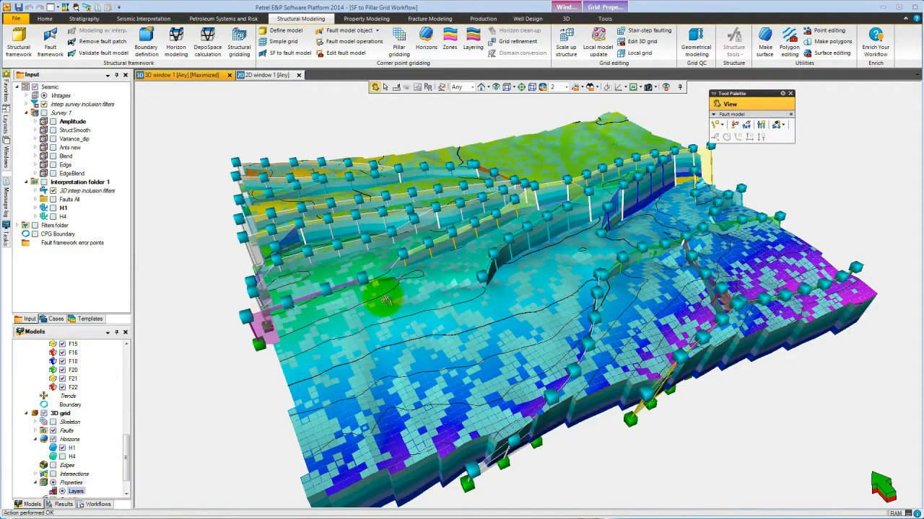
pyautogui.moveTo(409, 390); pyautogui.dragTo(412, 330)
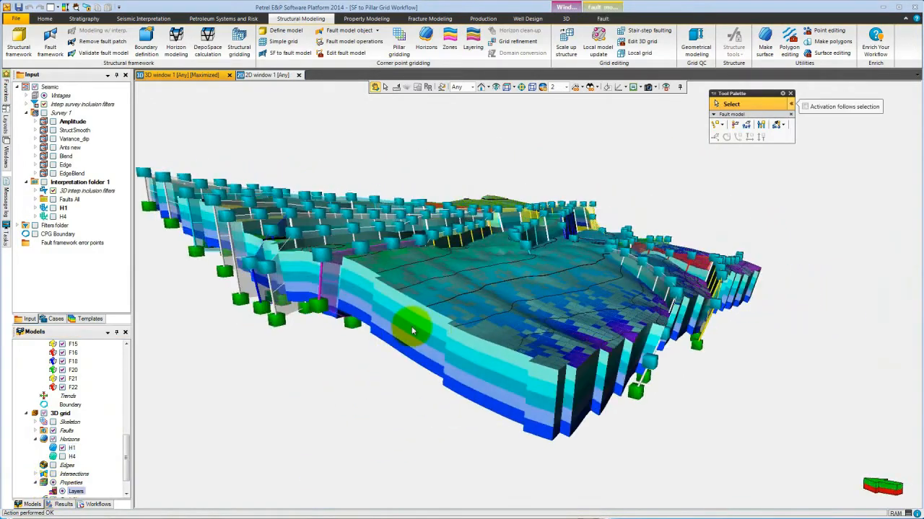
# Show the Layers property with its cell edges and cut it down to a single I-intersection slice.
pyautogui.rightClick(412, 329)
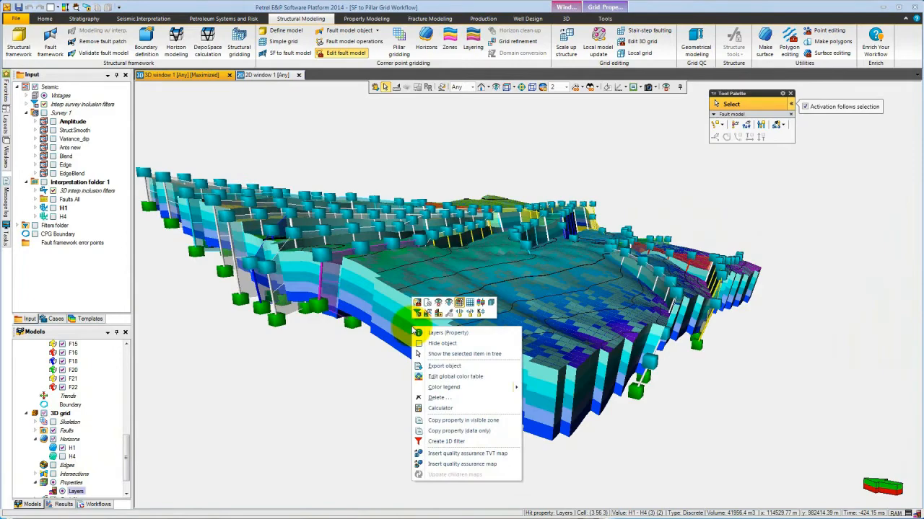
pyautogui.click(437, 304)
pyautogui.press('Escape')
pyautogui.moveTo(537, 267); pyautogui.dragTo(478, 261)
pyautogui.press('Escape')
pyautogui.rightClick(477, 259)
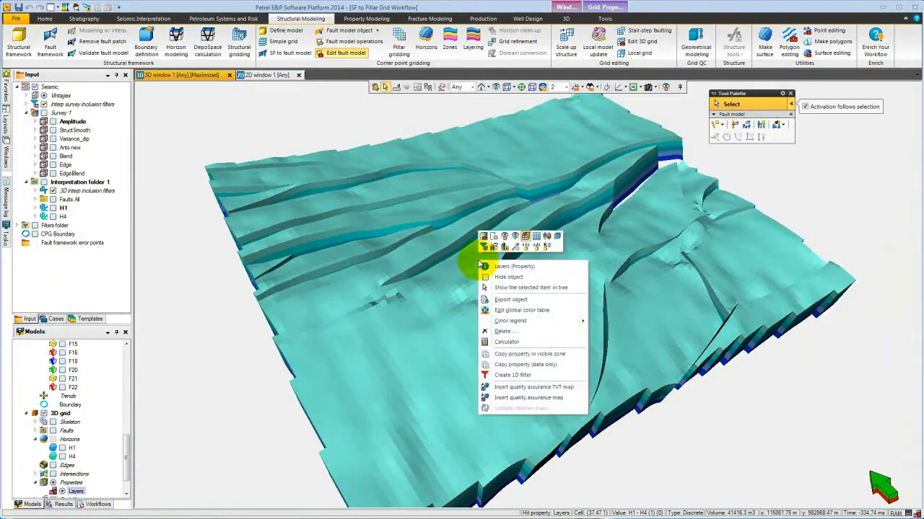
pyautogui.click(537, 242)
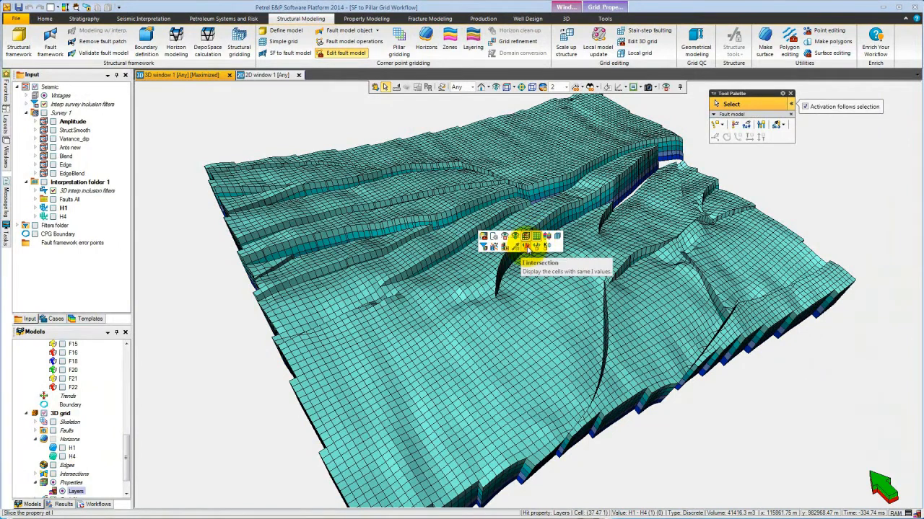
pyautogui.click(526, 248)
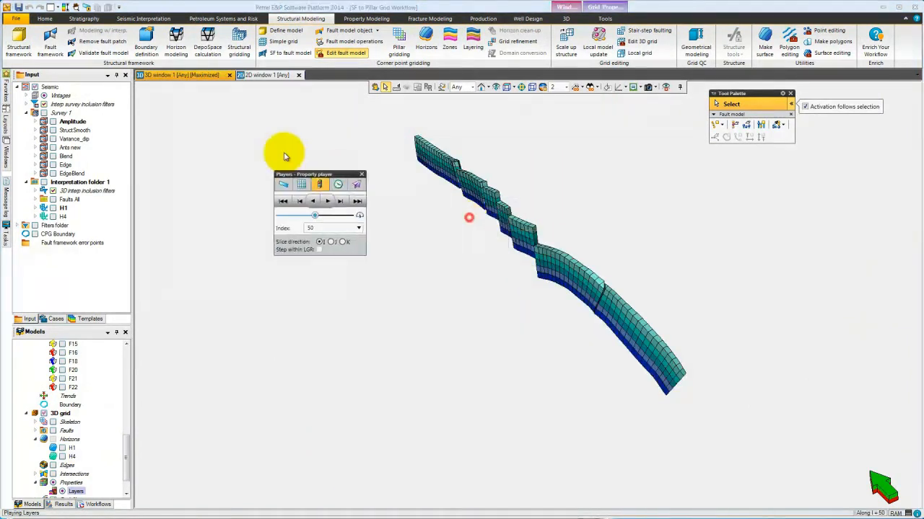
# Move the property player aside and set the H4 horizon and its faults visible.
pyautogui.moveTo(335, 177); pyautogui.dragTo(215, 99)
pyautogui.moveTo(203, 142)
pyautogui.mouseDown()
pyautogui.moveTo(228, 141)
pyautogui.moveTo(189, 149)
pyautogui.moveTo(202, 140)
pyautogui.mouseUp()
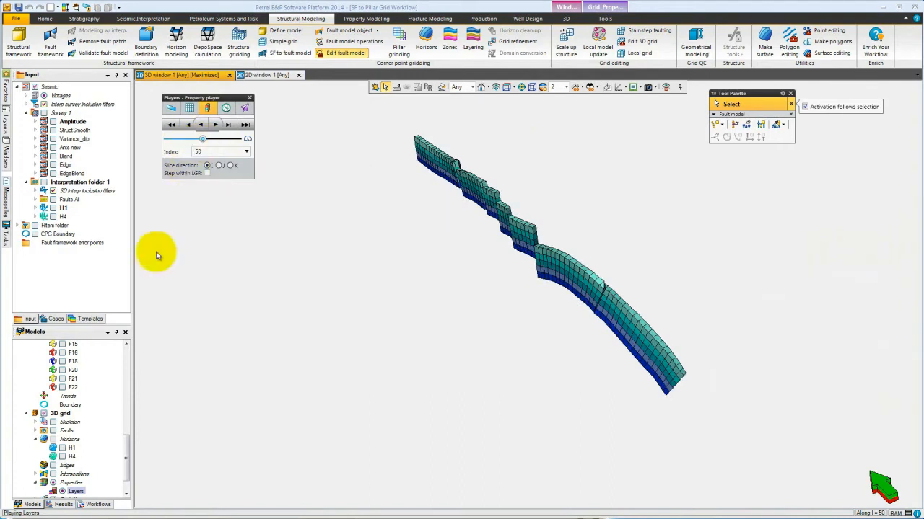
pyautogui.rightClick(70, 457)
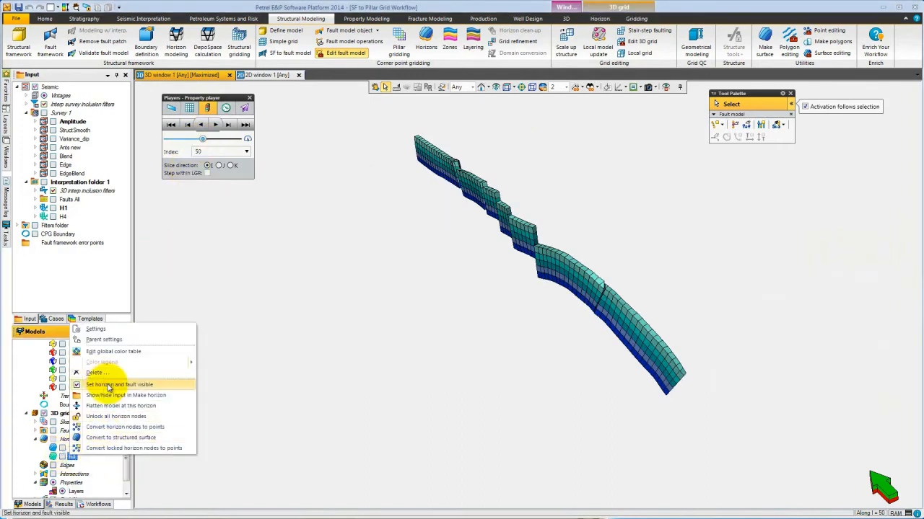
pyautogui.click(107, 386)
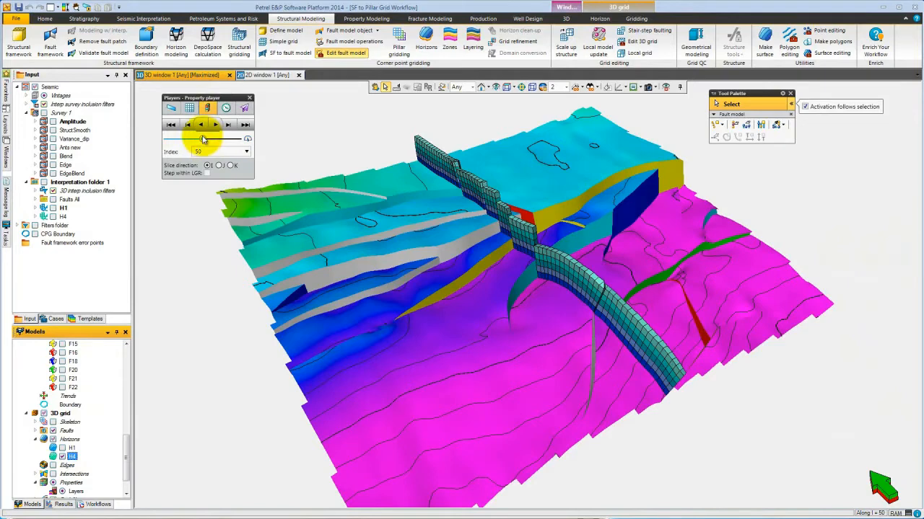
# Move the I-intersection slice to index 29 with the property player.
pyautogui.moveTo(204, 139); pyautogui.dragTo(187, 155)
pyautogui.click(411, 307)
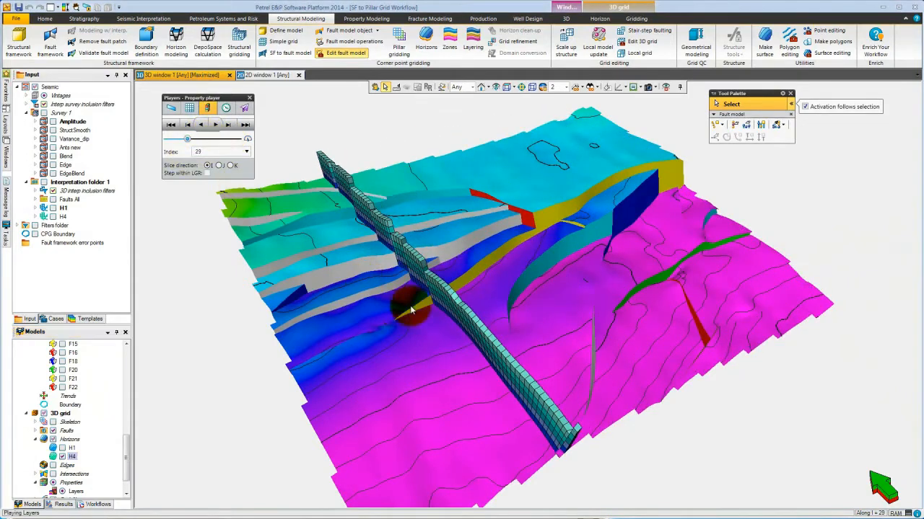
pyautogui.press('Escape')
pyautogui.moveTo(416, 327); pyautogui.dragTo(503, 338)
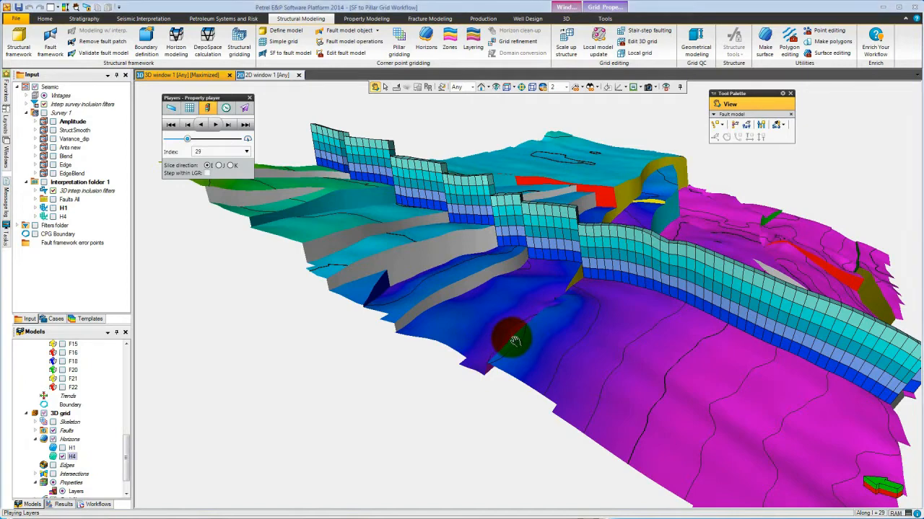
# Generate a structural grid from the Structural framework between H1 and H4 with 5 proportional layers.
pyautogui.click(240, 47)
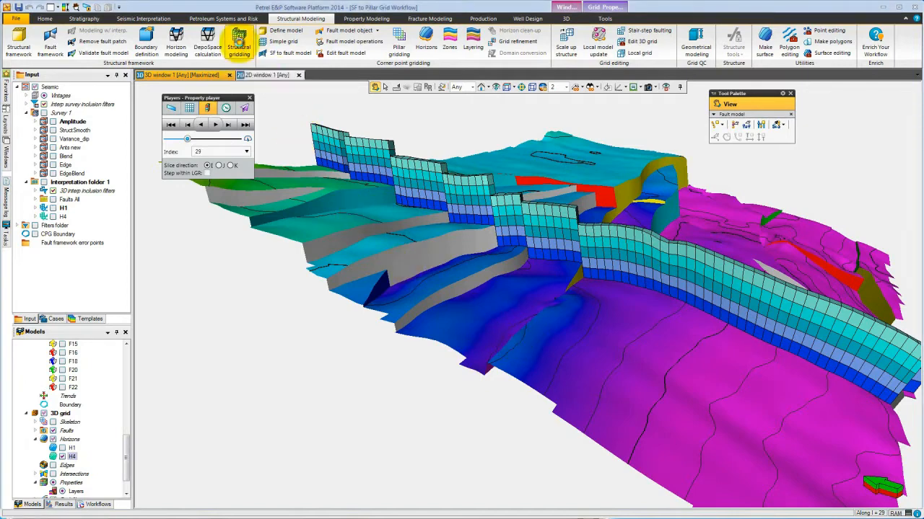
pyautogui.moveTo(228, 21); pyautogui.dragTo(540, 113)
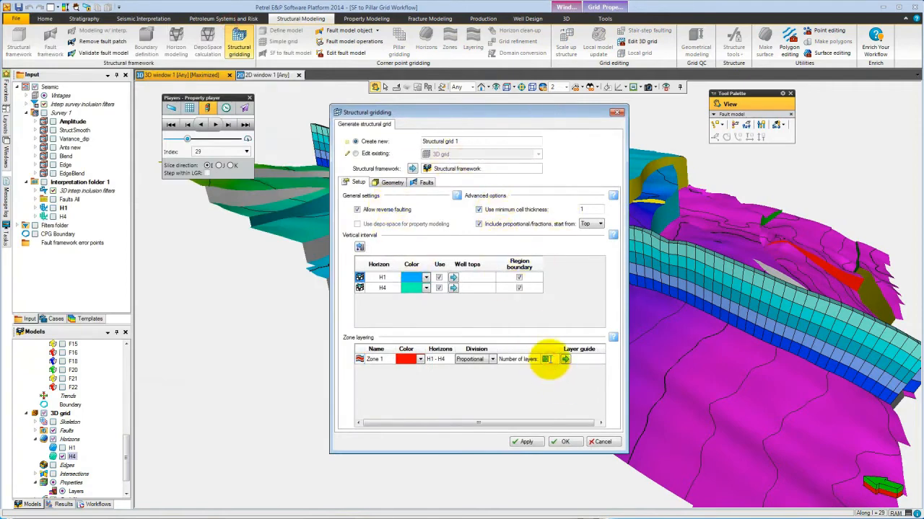
pyautogui.write('5')
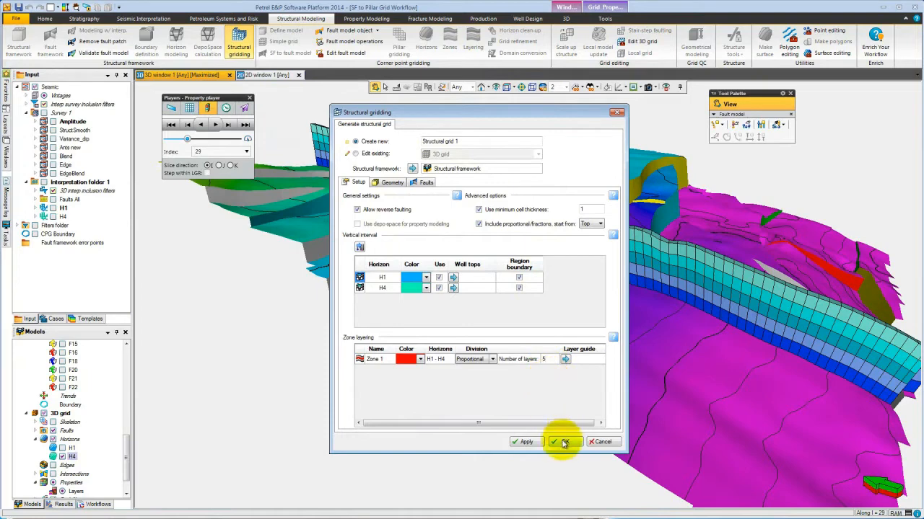
pyautogui.click(564, 442)
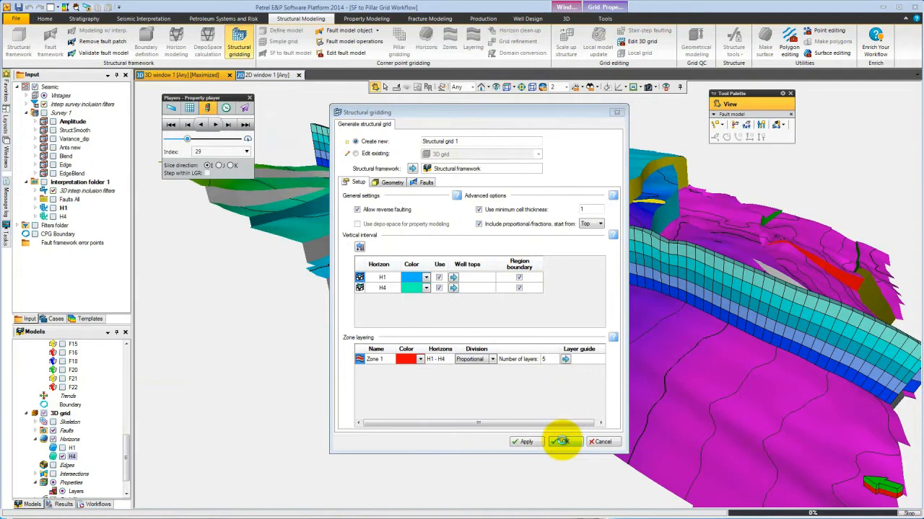
# Display Structural grid 1's Layers property with cell edges as a single I-intersection slice.
pyautogui.click(62, 466)
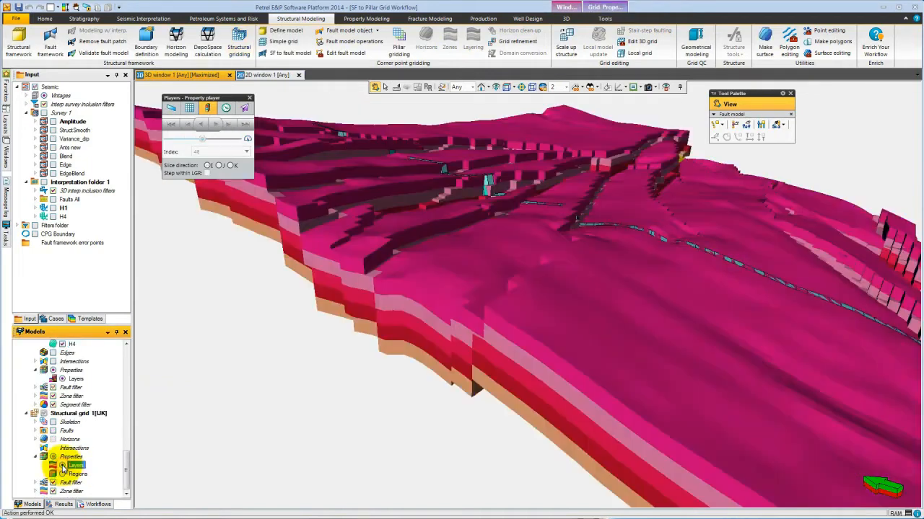
pyautogui.moveTo(592, 303); pyautogui.dragTo(520, 324)
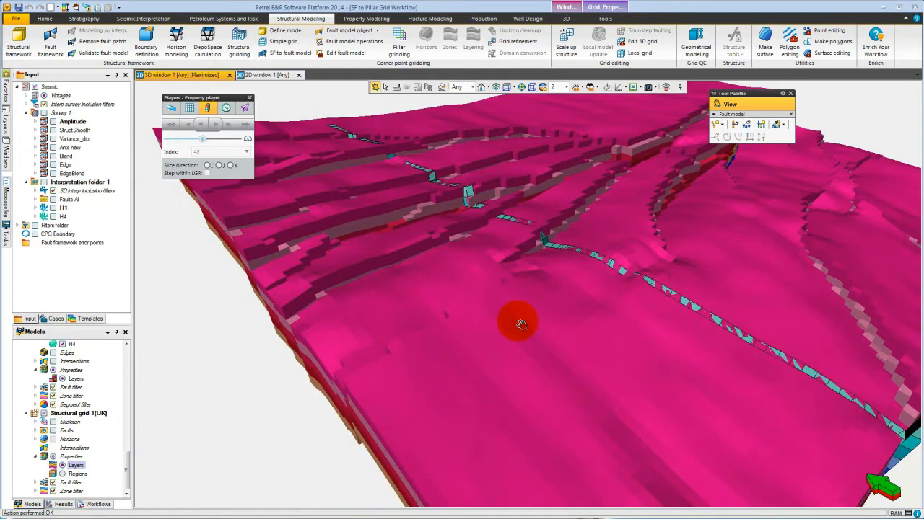
pyautogui.rightClick(531, 317)
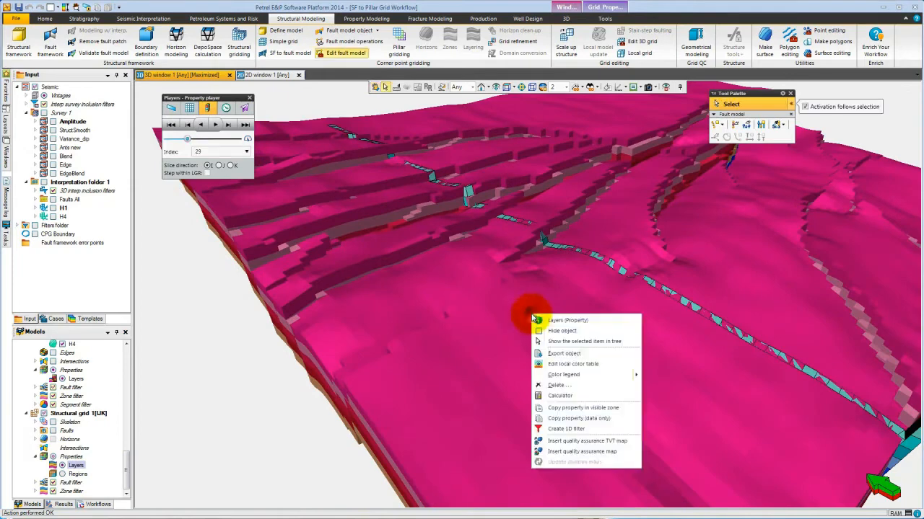
pyautogui.click(591, 292)
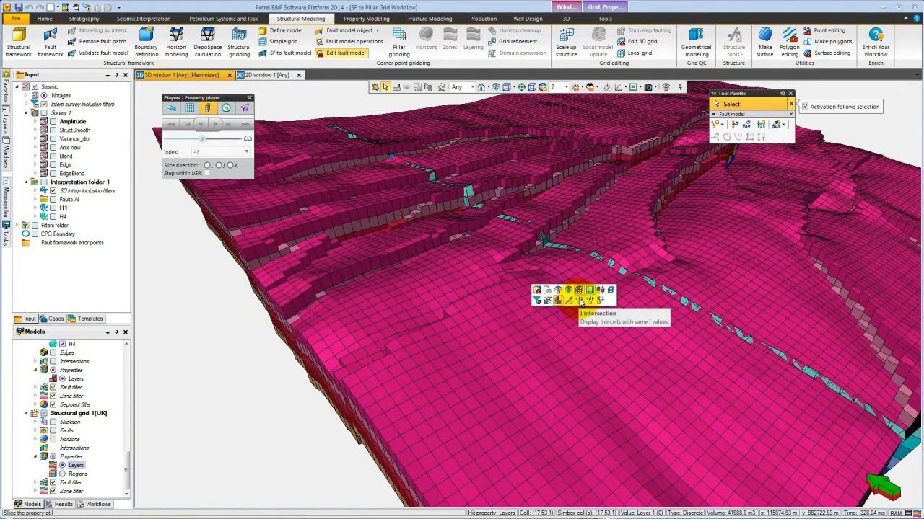
pyautogui.click(579, 302)
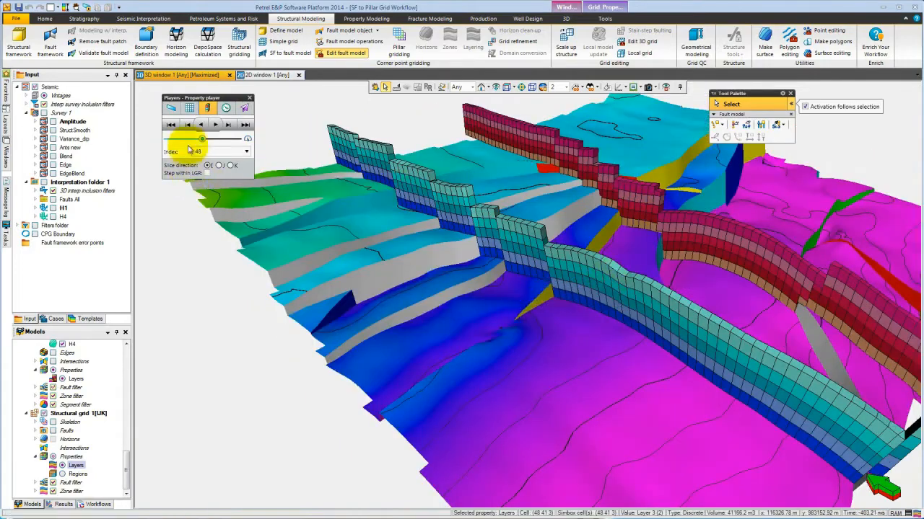
# Move the slice to index 54 and play through the I-intersections.
pyautogui.moveTo(201, 141)
pyautogui.mouseDown()
pyautogui.moveTo(173, 149)
pyautogui.moveTo(206, 150)
pyautogui.mouseUp()
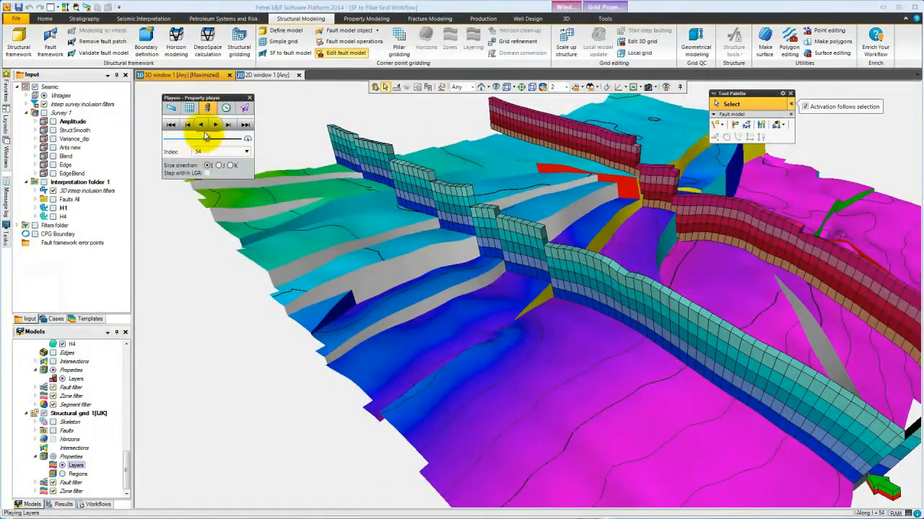
pyautogui.click(215, 127)
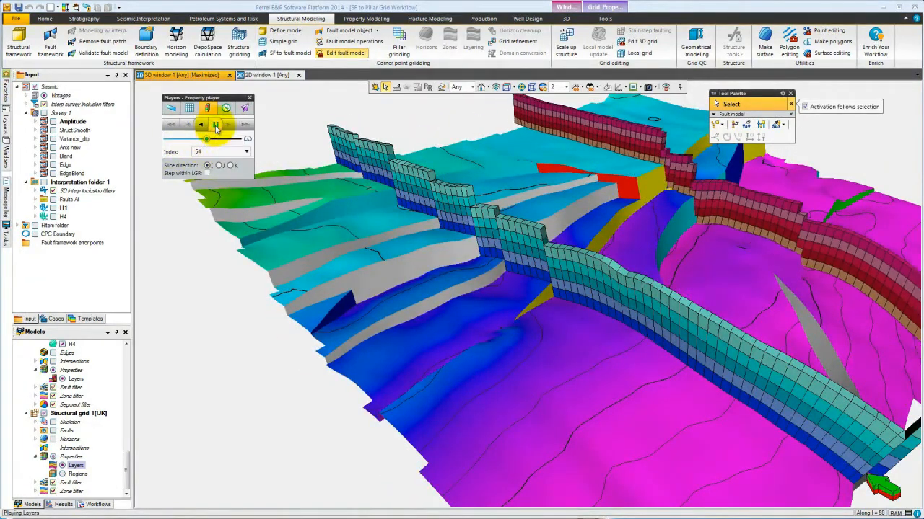